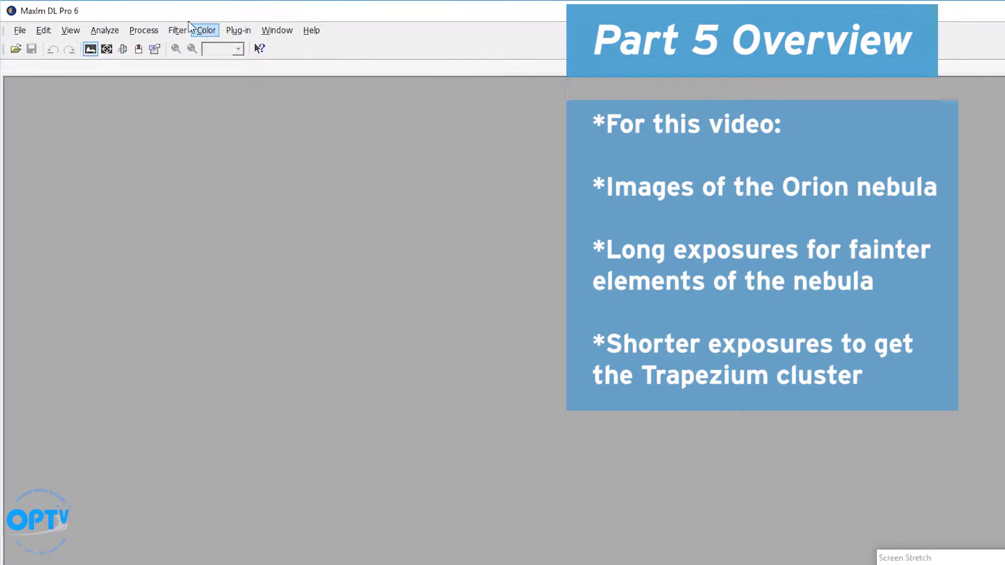
Step: Open M42_Color_-0002R from the M42_color_01-29-17 folder on USB Drive (F:) and raise its screen stretch maximum to about 65057
left_click(15, 24)
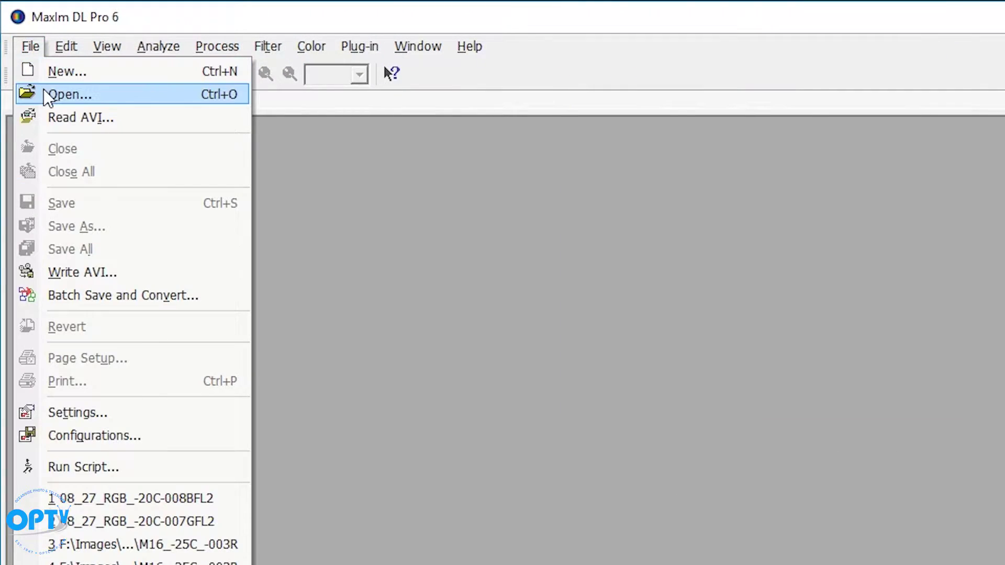
left_click(47, 97)
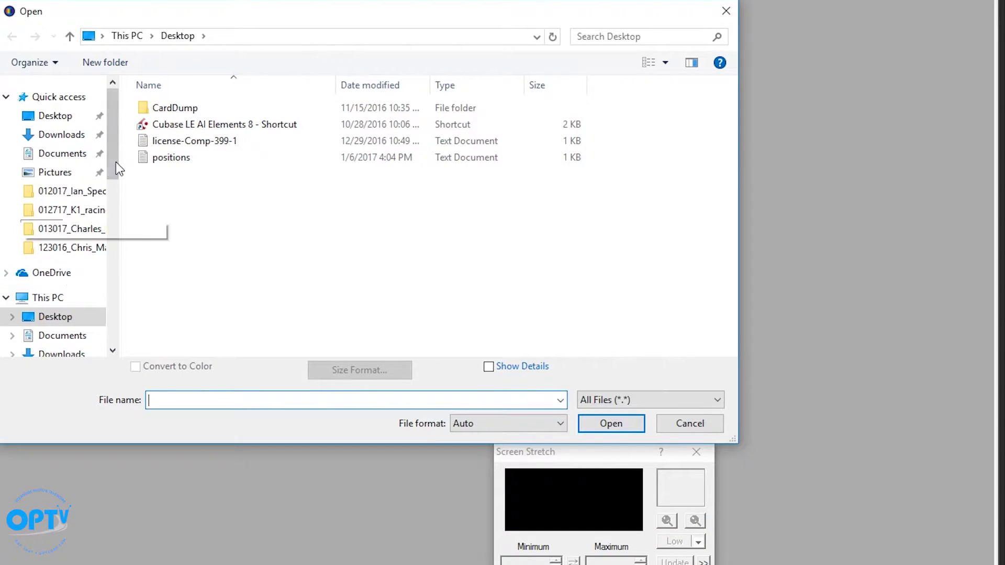
scroll(116, 163, "down", 5)
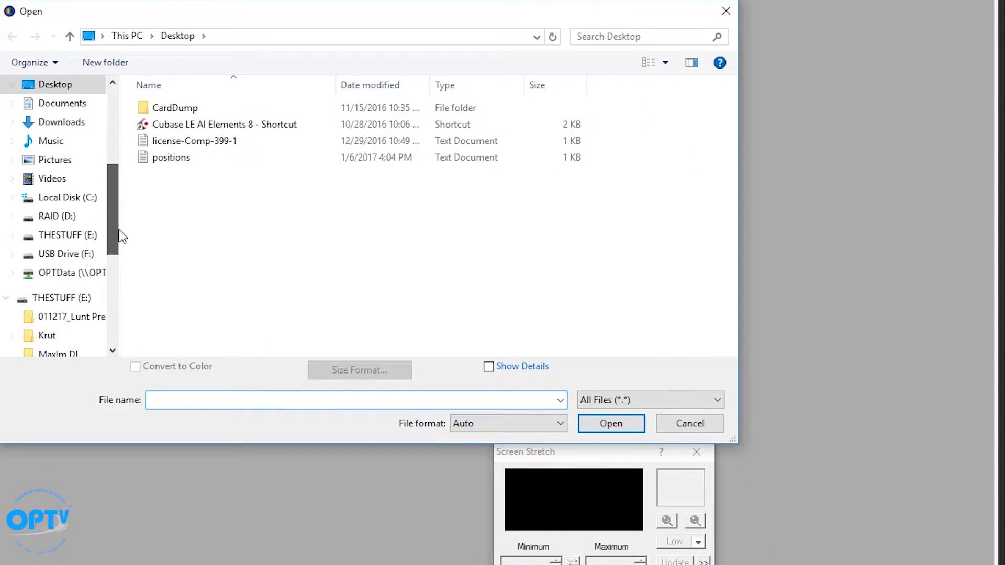
left_click(99, 235)
double_click(184, 112)
double_click(187, 222)
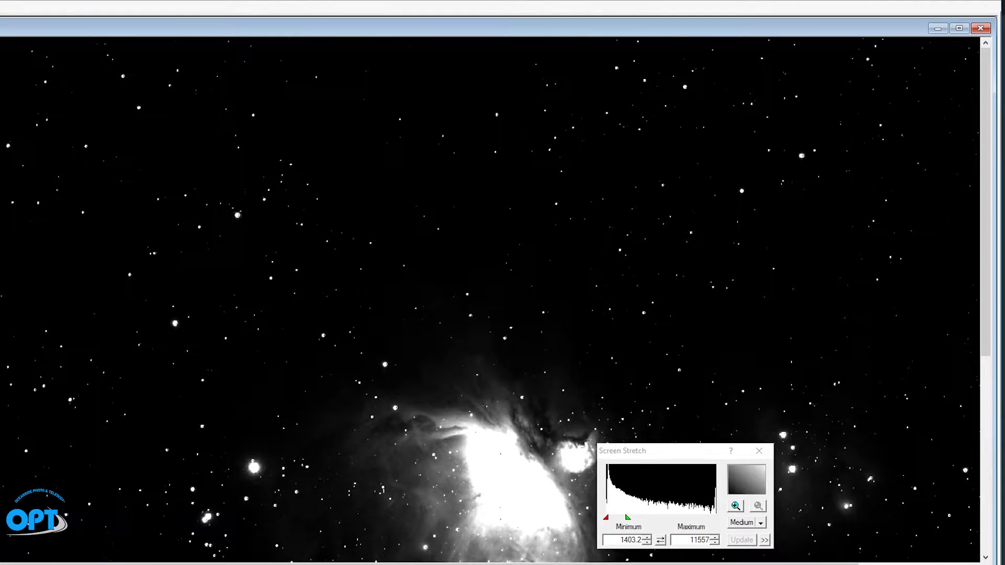
left_click_drag(986, 157, 985, 333)
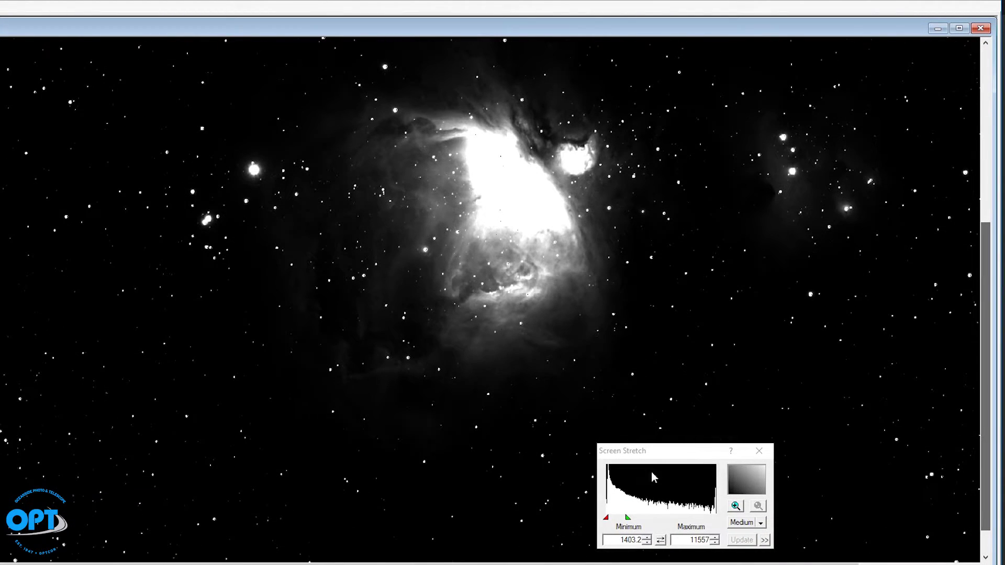
left_click_drag(613, 517, 670, 514)
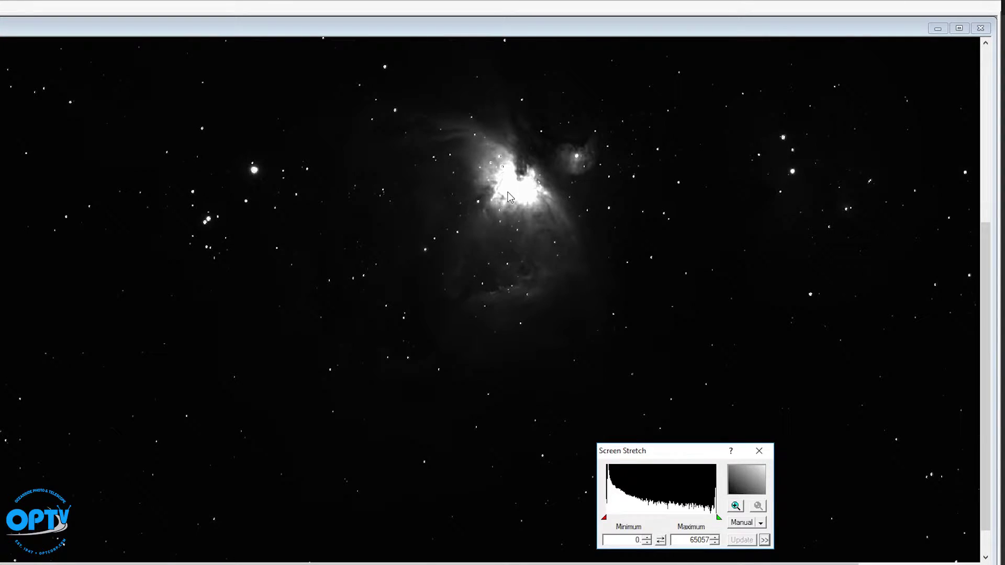
Step: Open the short-exposure image M42_Color_-0001Rs from the Trapezium subfolder
left_click(30, 46)
left_click(54, 92)
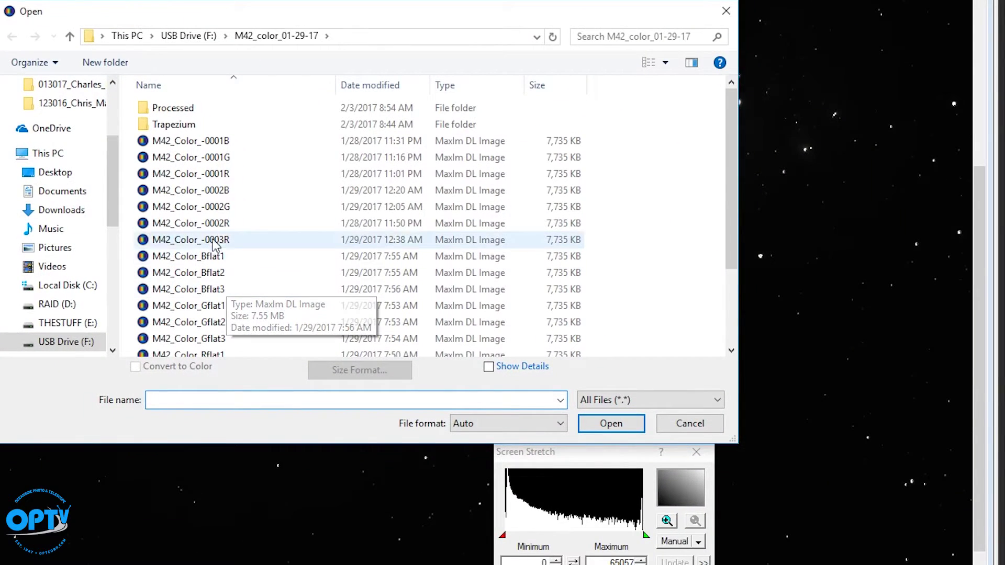
left_click(222, 207)
double_click(157, 125)
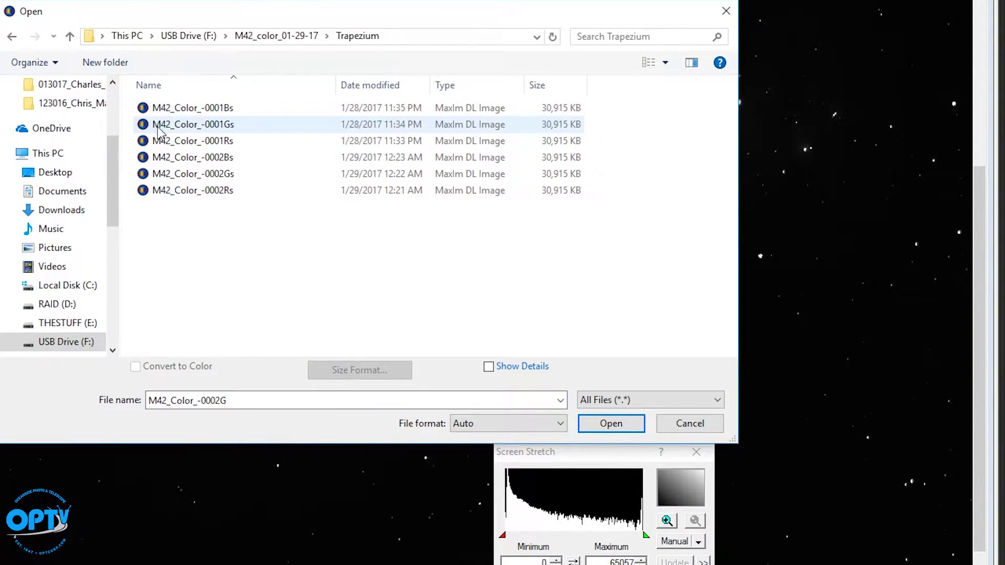
left_click(198, 142)
double_click(197, 144)
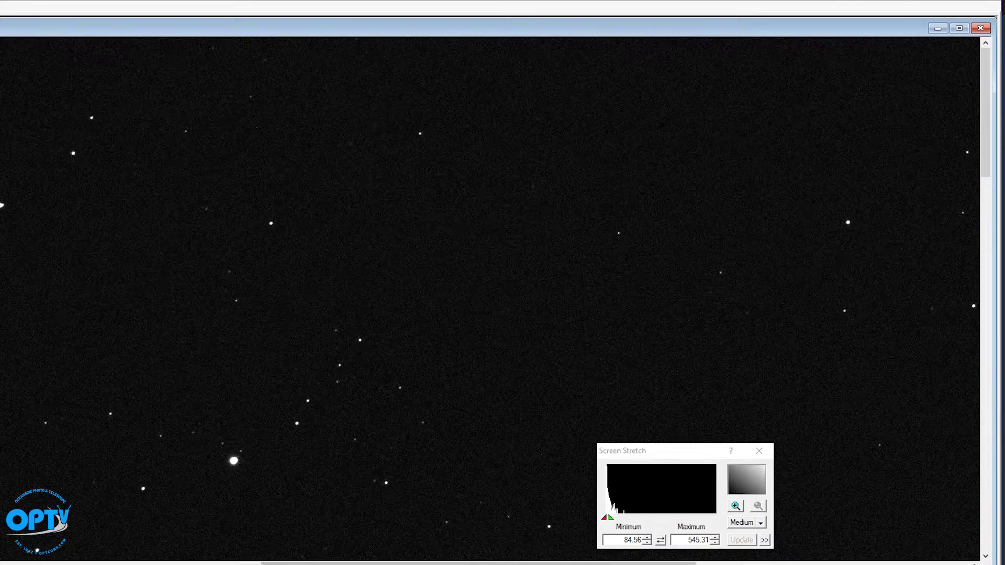
Step: Raise the short exposure's screen stretch maximum to about 3516.5 to examine the Trapezium cluster in the nebula's core
scroll(986, 492, "down", 5)
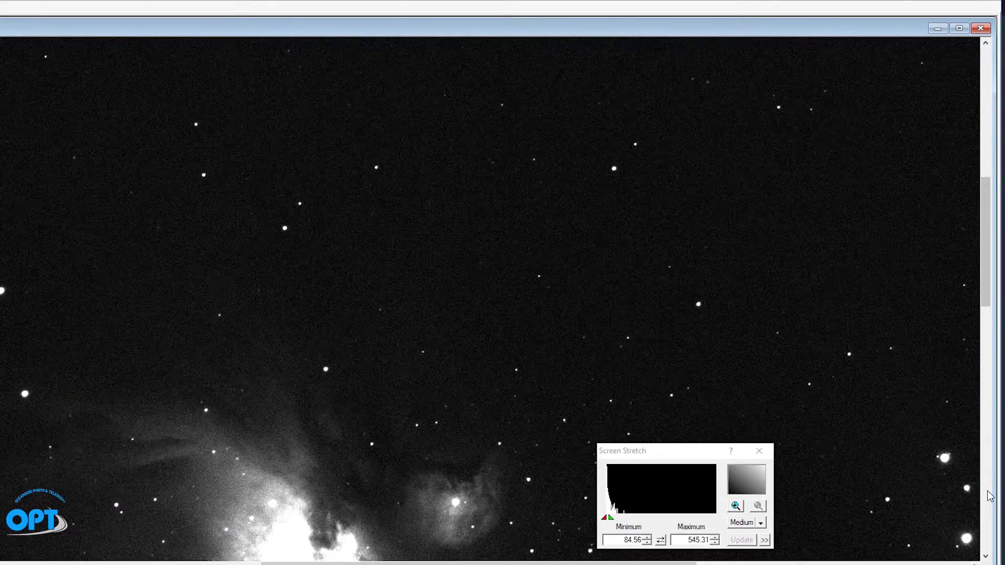
left_click_drag(616, 517, 642, 517)
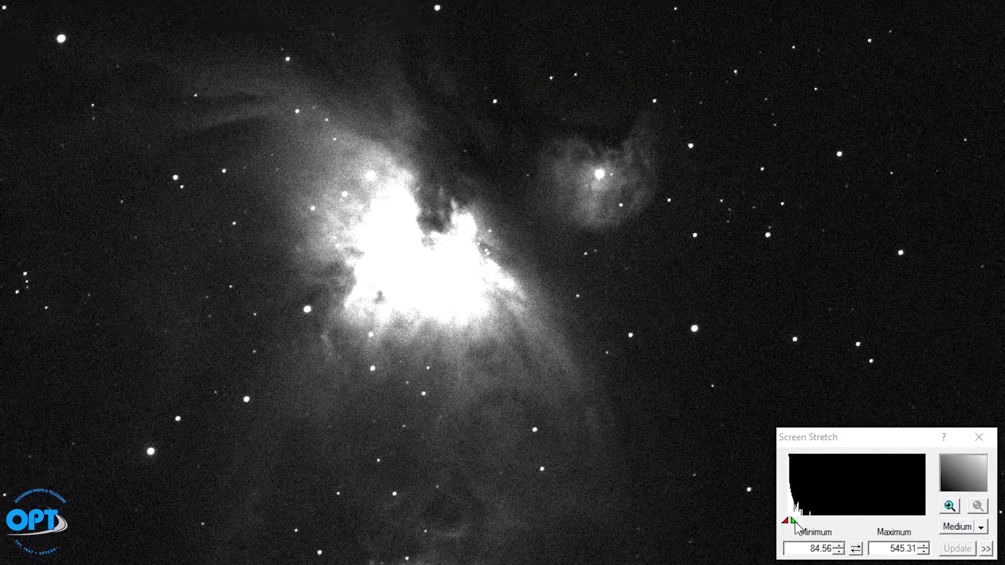
mouse_move(825, 519)
left_mouse_down()
mouse_move(929, 520)
mouse_move(815, 529)
left_mouse_up()
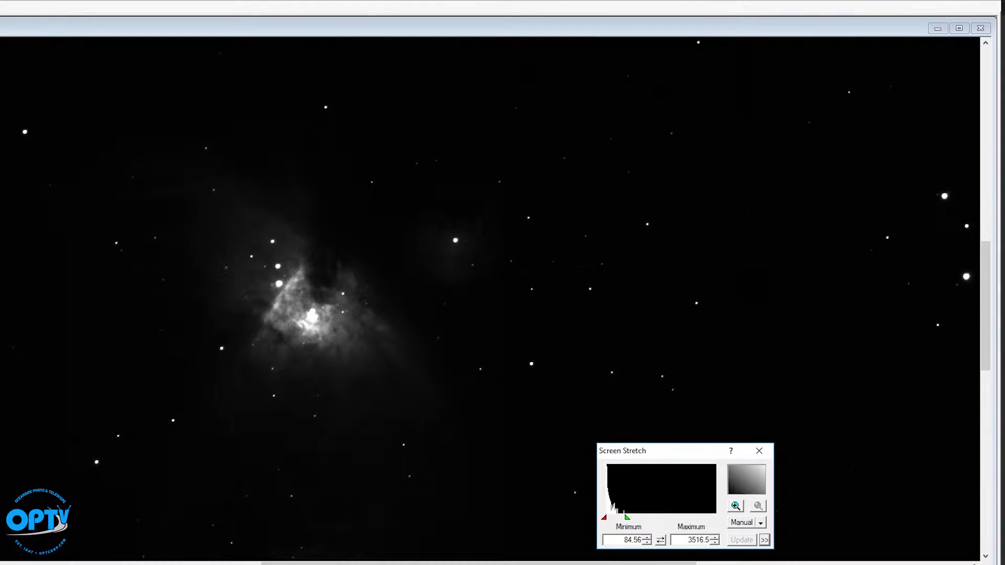
Step: Close both open Orion nebula images
left_click(987, 30)
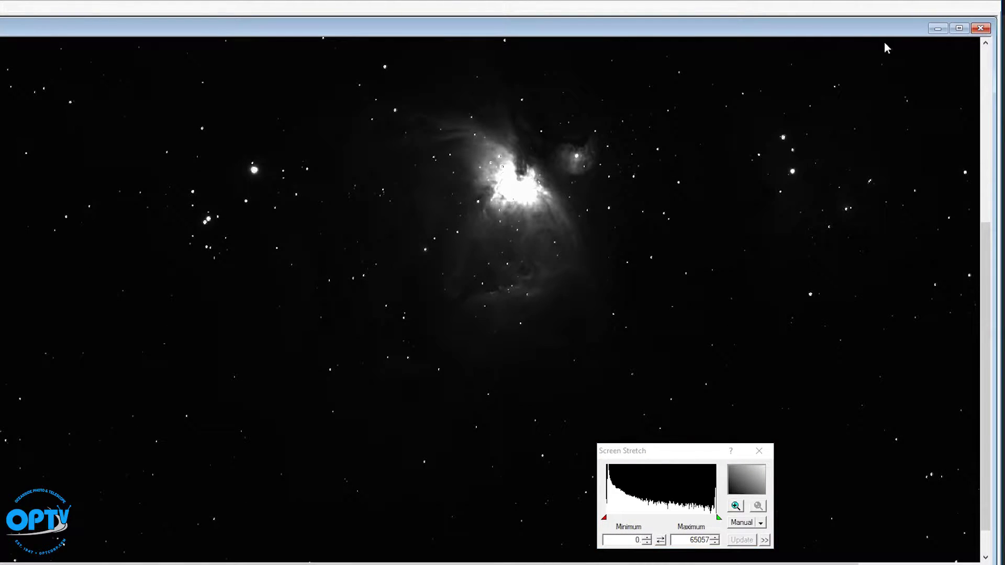
left_click(980, 29)
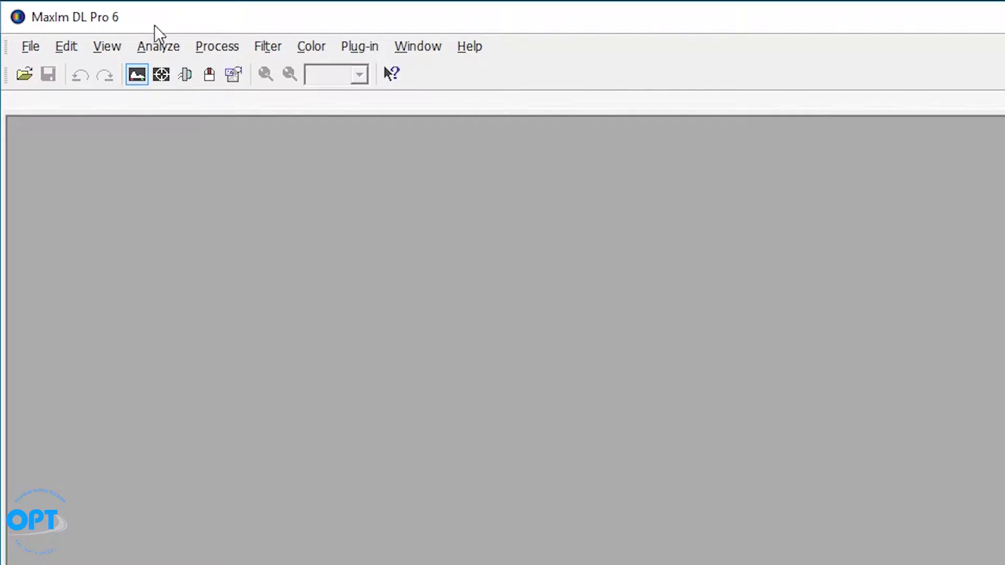
Step: Run the Calibration Wizard on the F:\M42_color_01-29-17 folder and finish it with View calibration details enabled
left_click(231, 43)
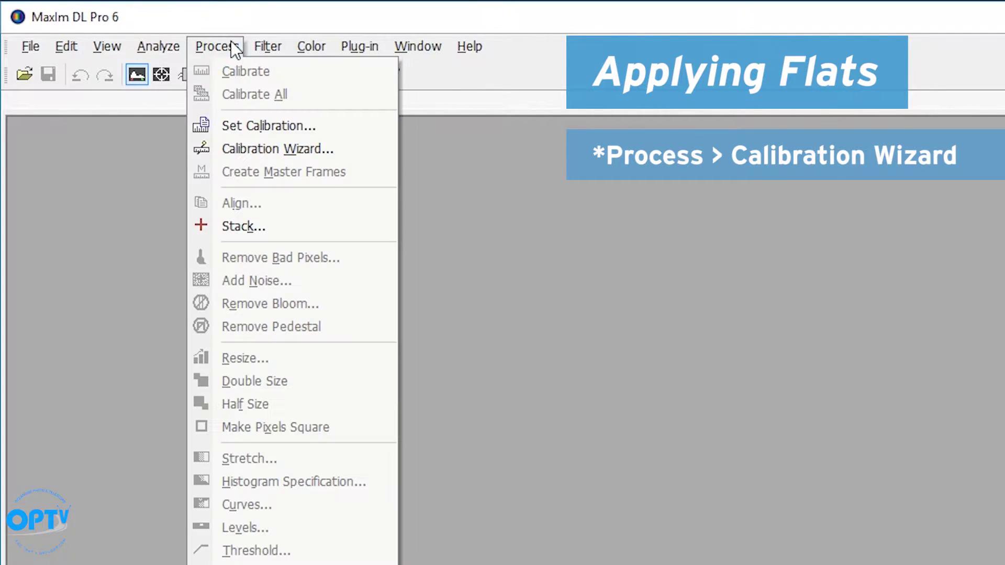
left_click(284, 149)
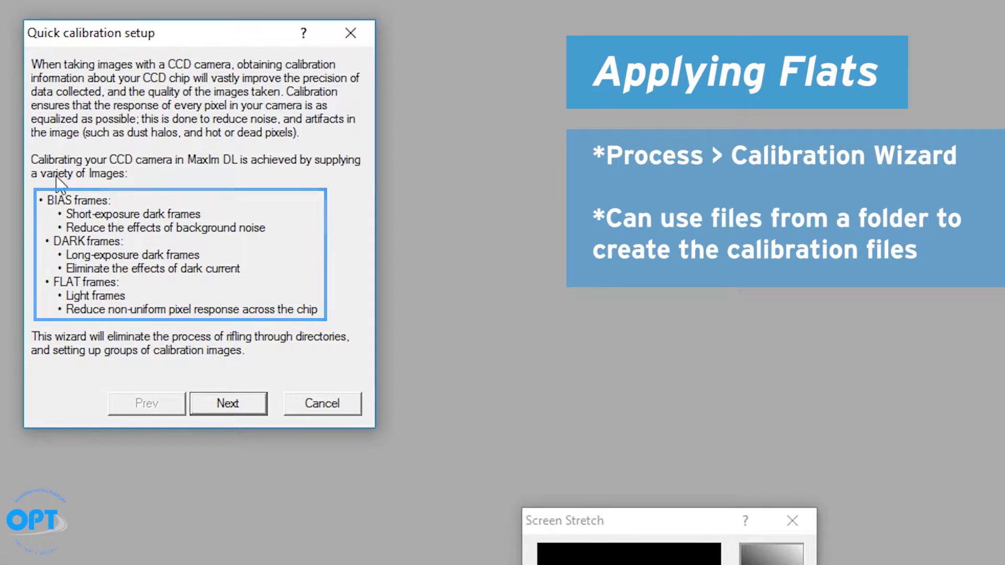
left_click(236, 408)
left_click(306, 361)
left_click(346, 359)
left_click(79, 107)
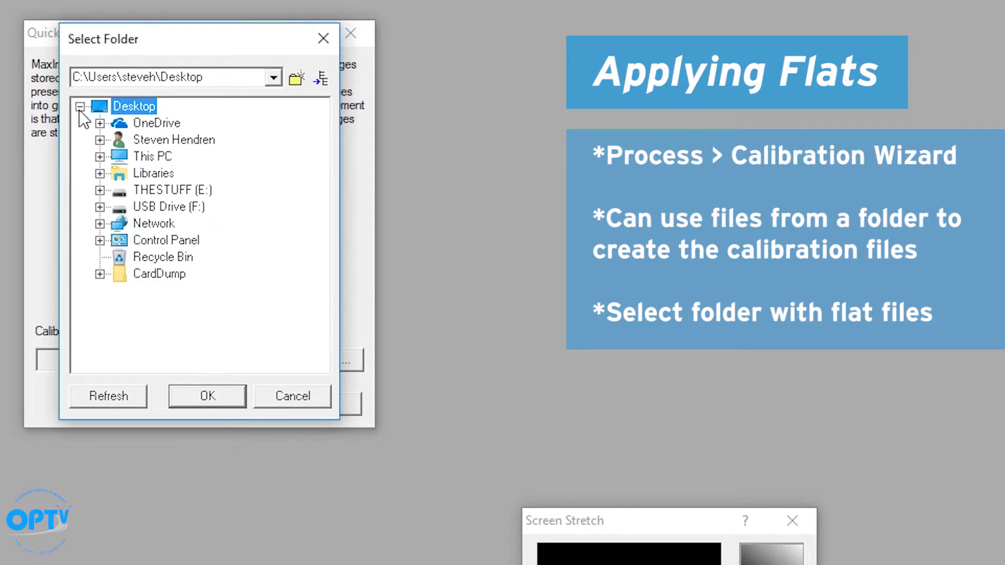
left_click(100, 207)
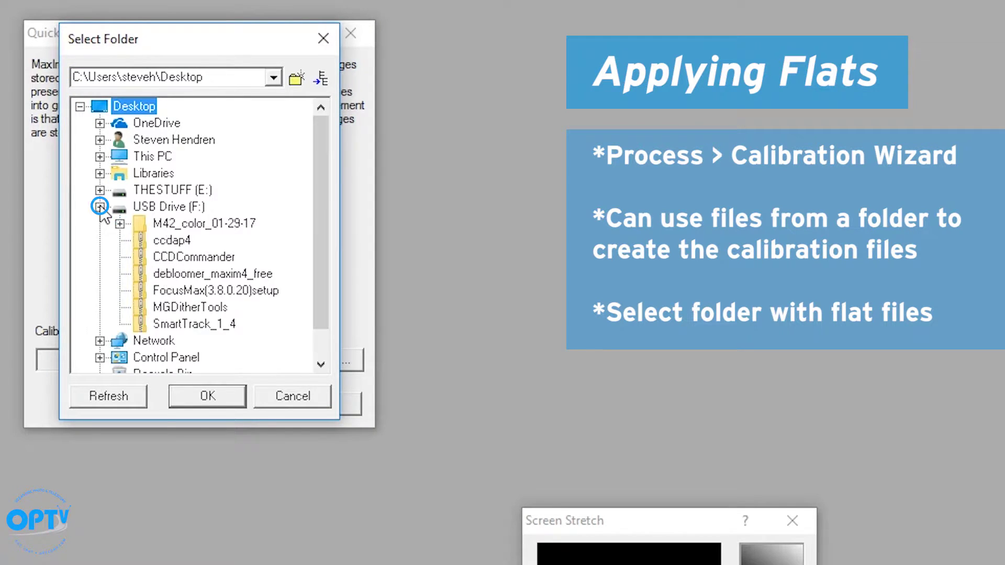
left_click(168, 226)
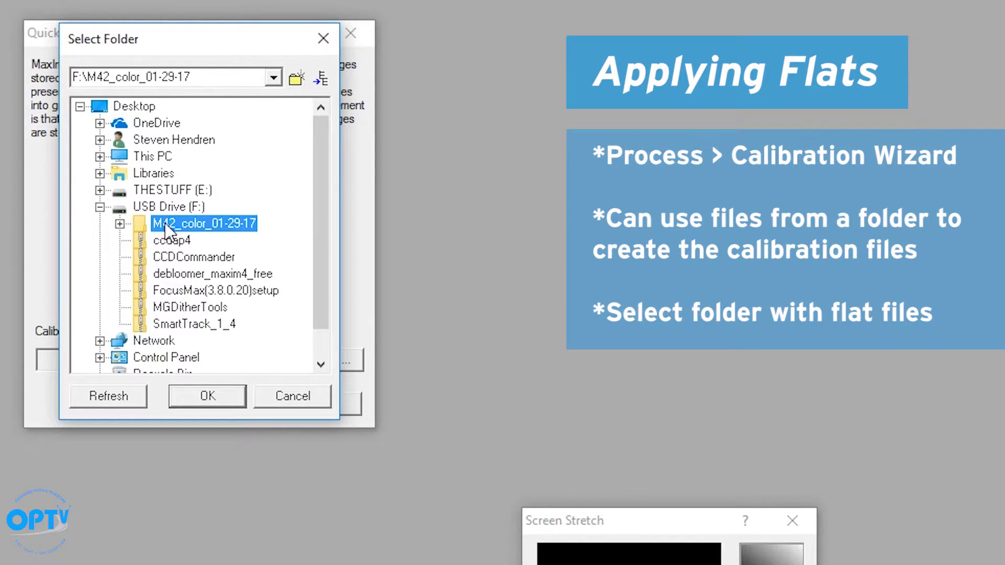
left_click(197, 396)
left_click(221, 409)
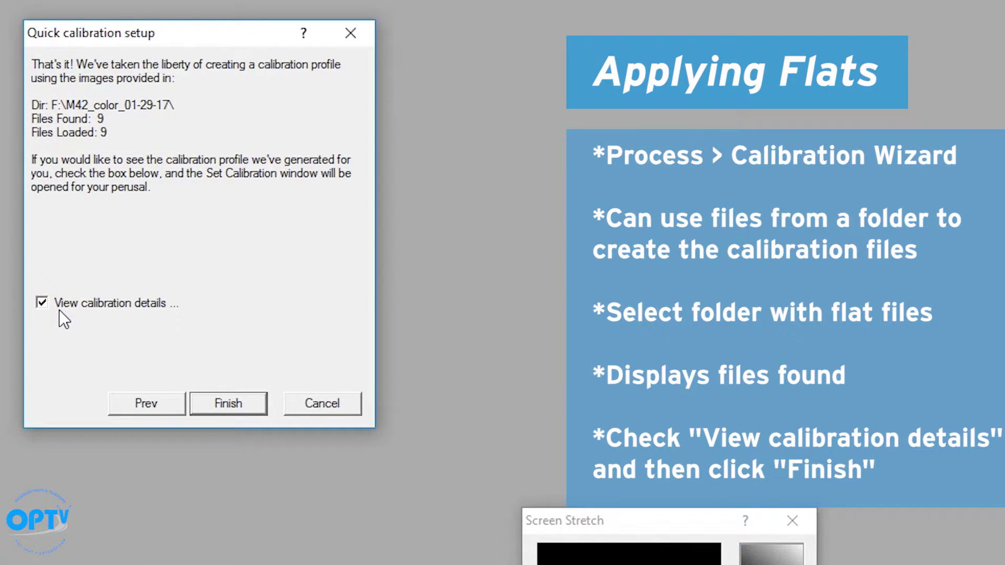
left_click(220, 405)
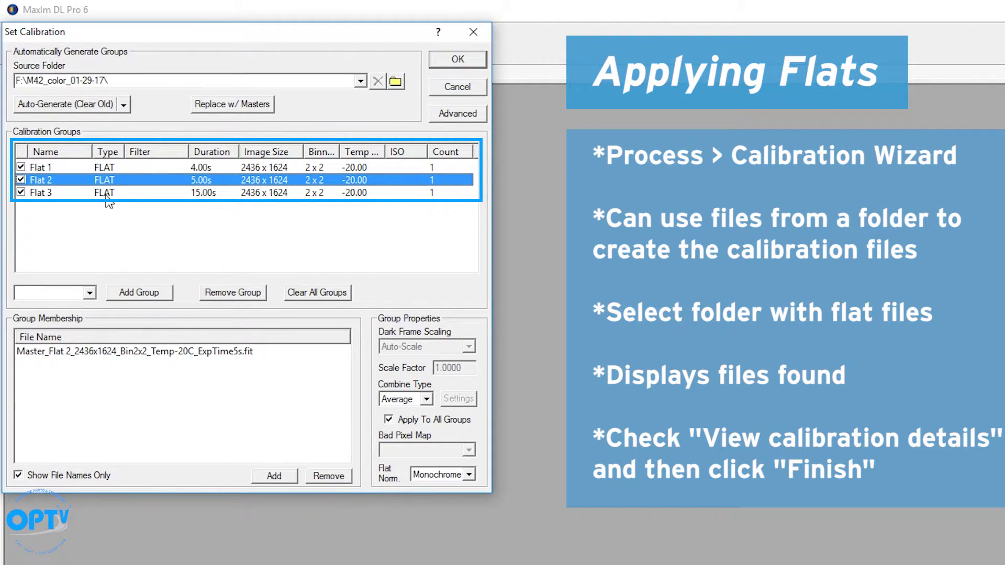
Step: Review the member files of the Flat 1, Flat 2 and Flat 3 calibration groups and accept the calibration setup
left_click(106, 193)
left_click(104, 180)
left_click(103, 172)
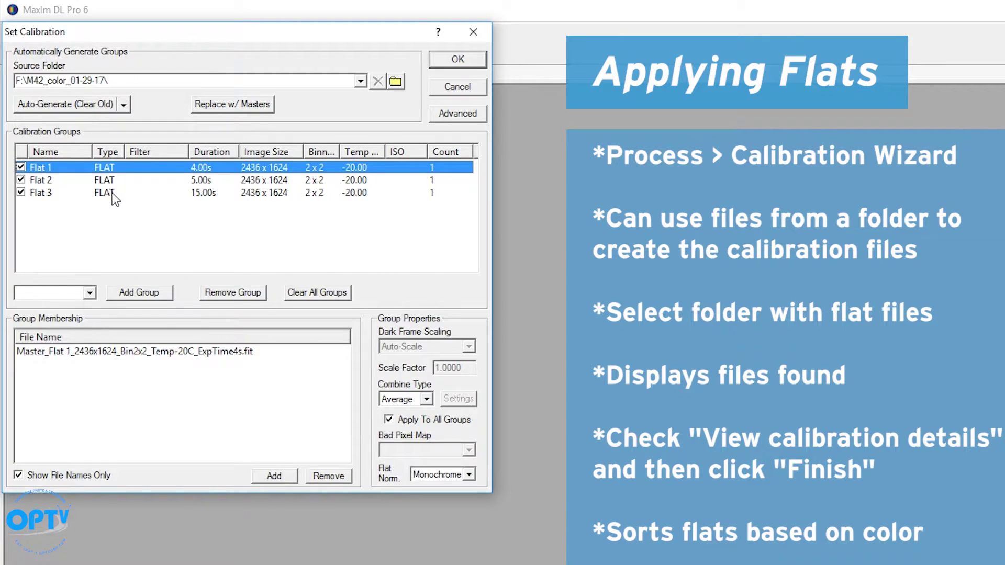
left_click(108, 181)
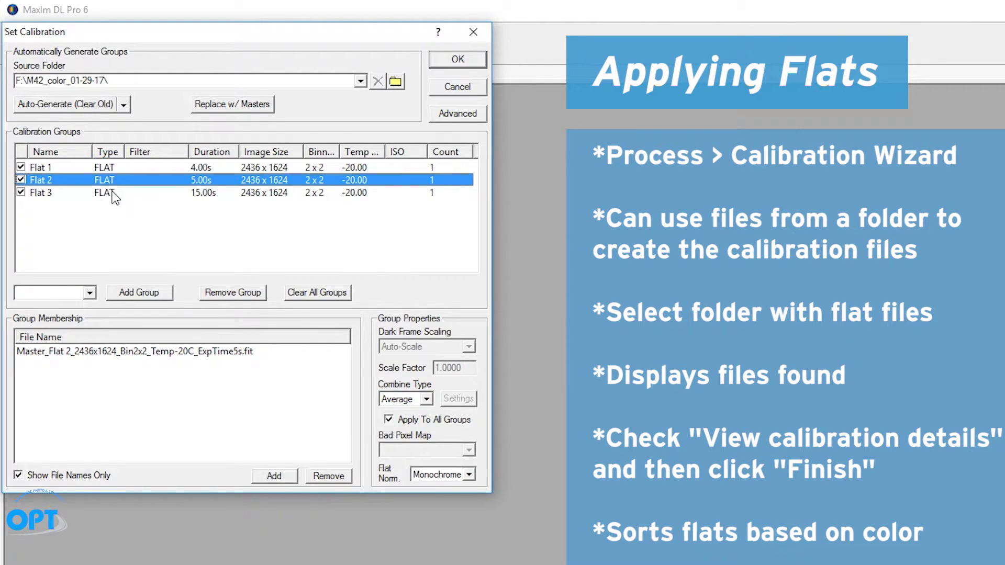
left_click(113, 195)
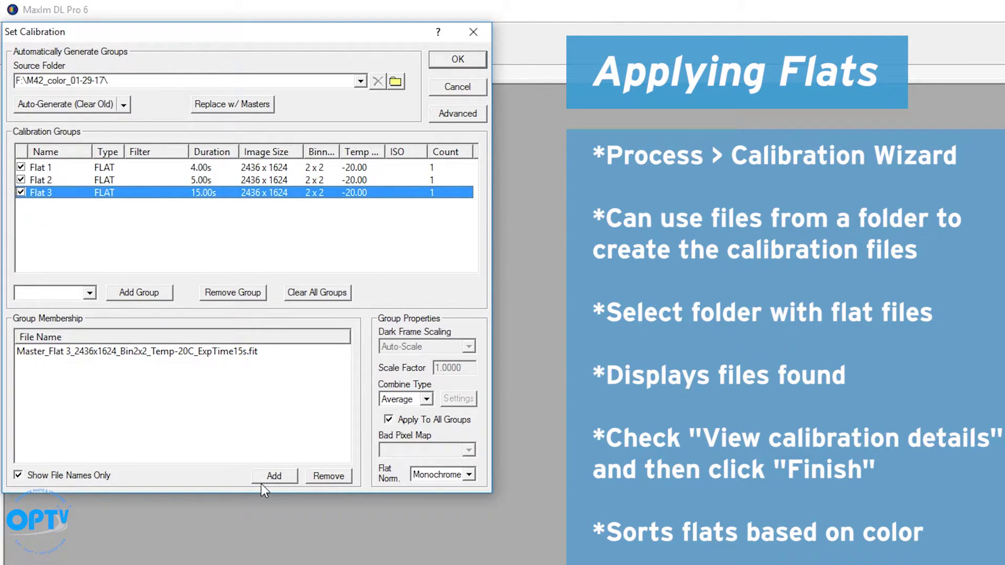
left_click(457, 59)
Step: Open the uncalibrated image M42_Color_-0002R from the M42_color_01-29-17 folder
left_click(21, 33)
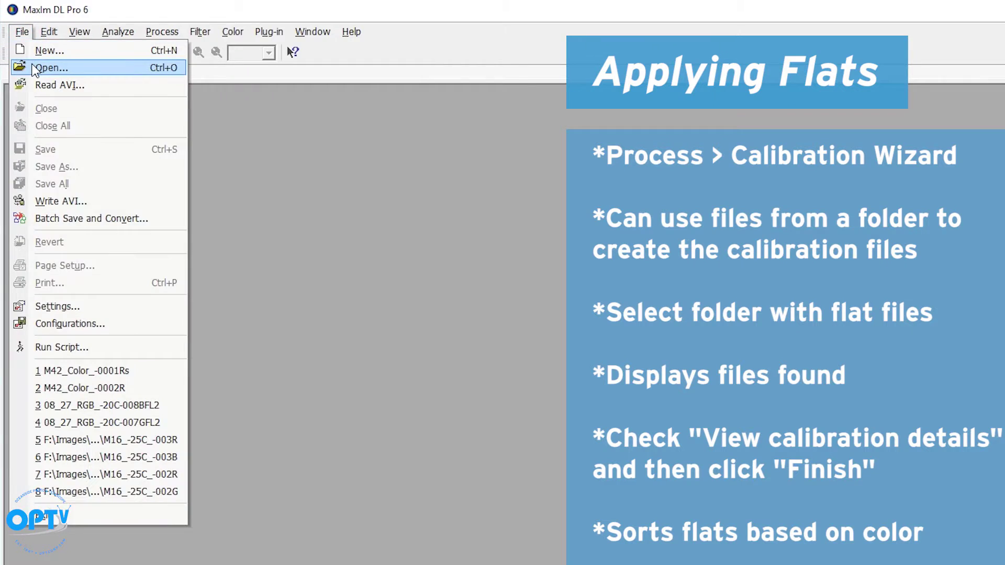
left_click(37, 64)
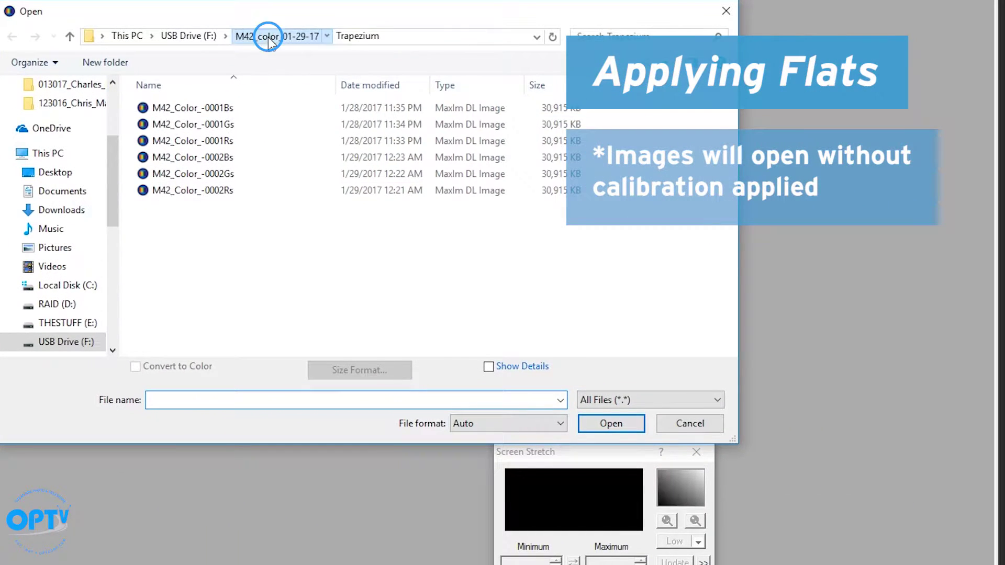
left_click(268, 37)
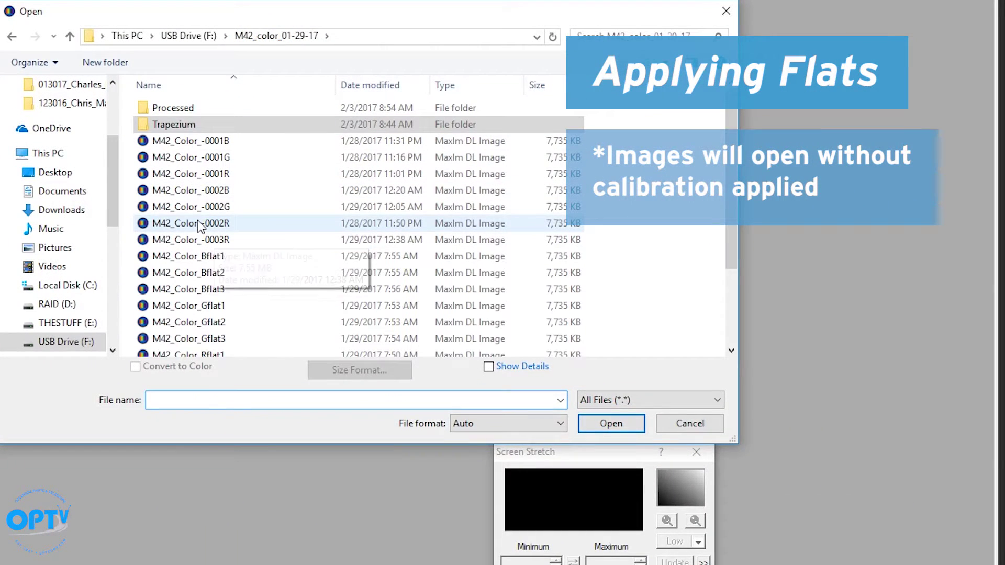
double_click(197, 223)
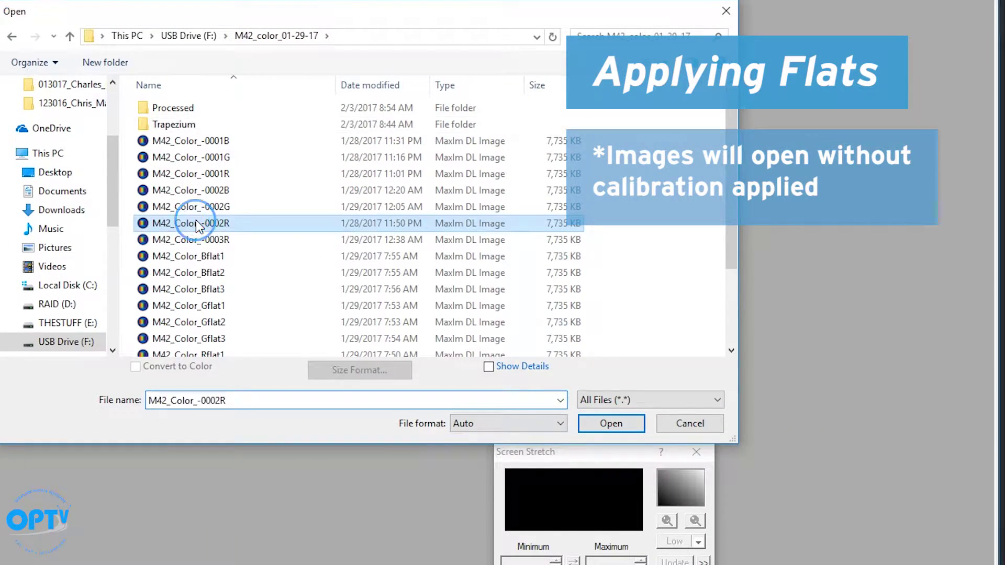
Step: Adjust the uncalibrated image's screen stretch to bring out its faint background and show the whole frame at 50% zoom
left_click_drag(801, 519, 784, 518)
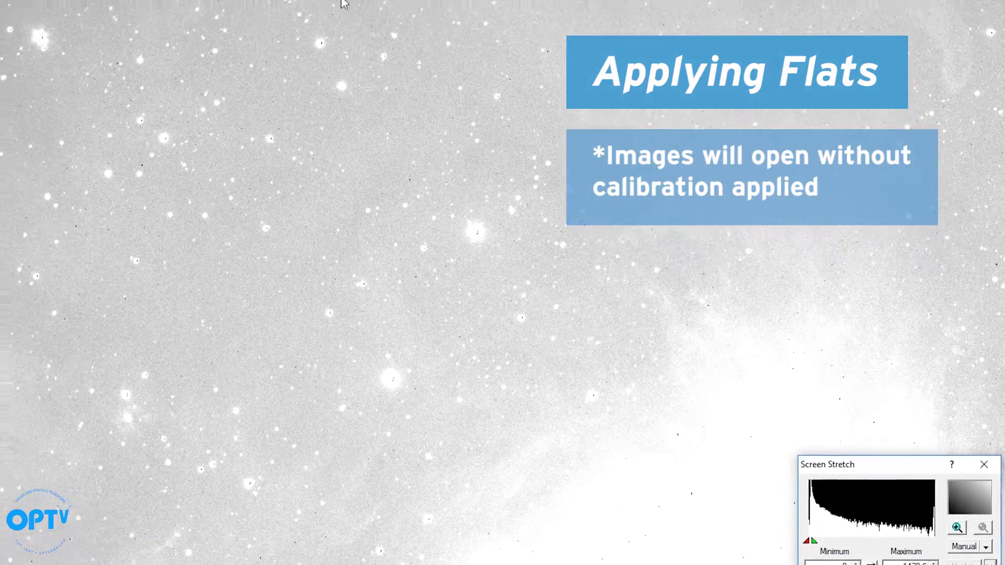
left_click(175, 12)
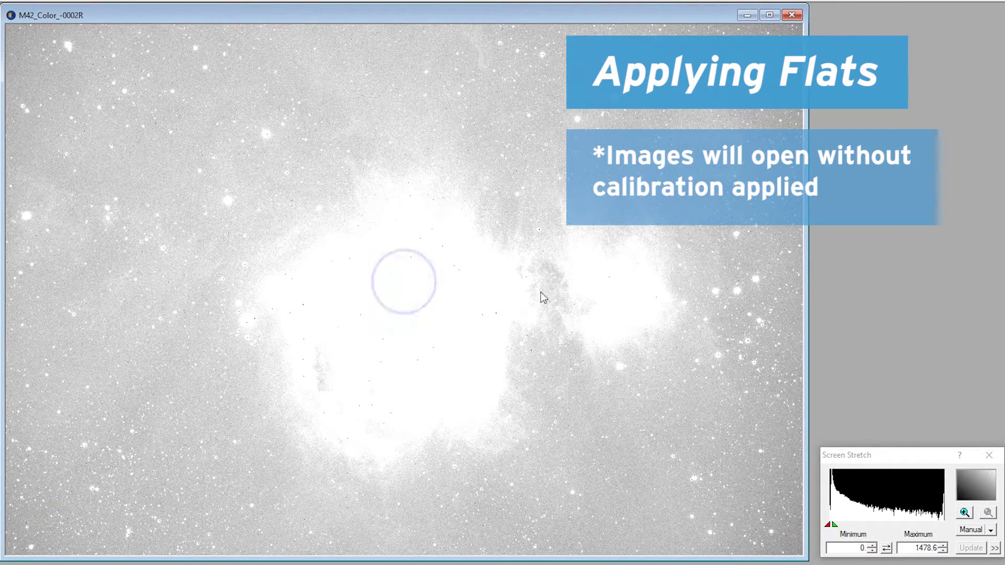
left_click_drag(833, 521, 839, 525)
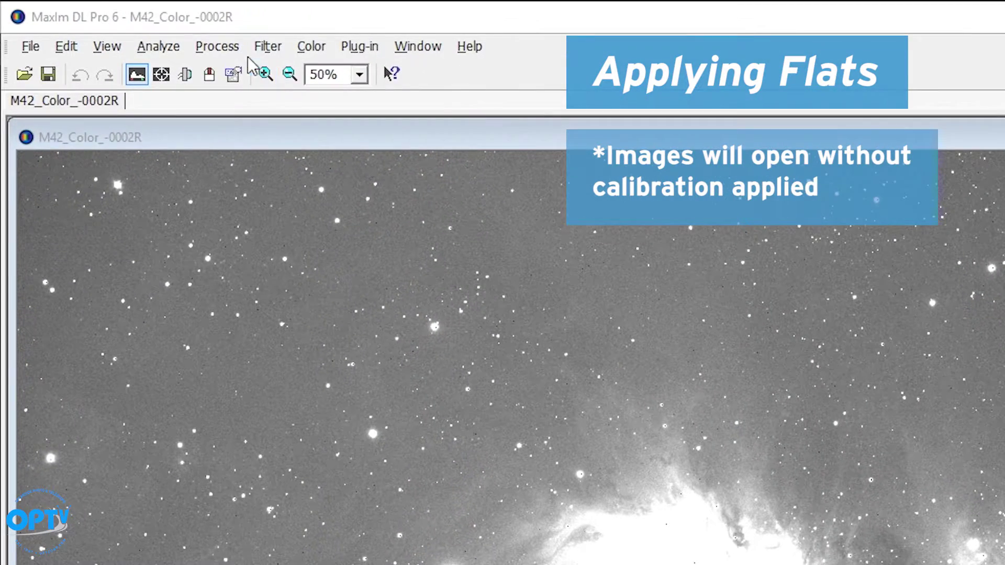
Step: Calibrate M42_Color_-0002R with the flats and lower its screen stretch maximum to about 2090 to examine the background
left_click(216, 46)
left_click(240, 67)
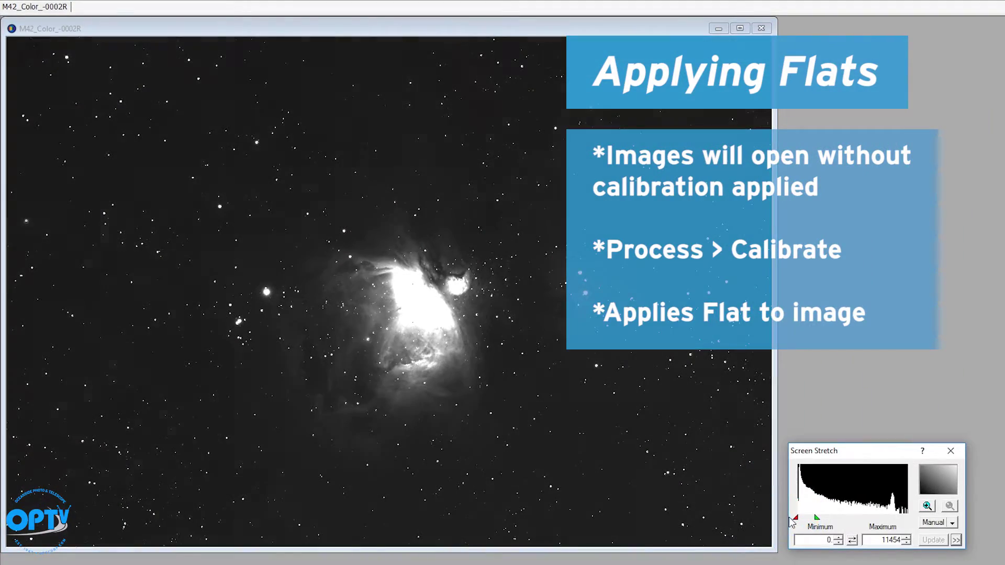
left_click_drag(816, 519, 800, 520)
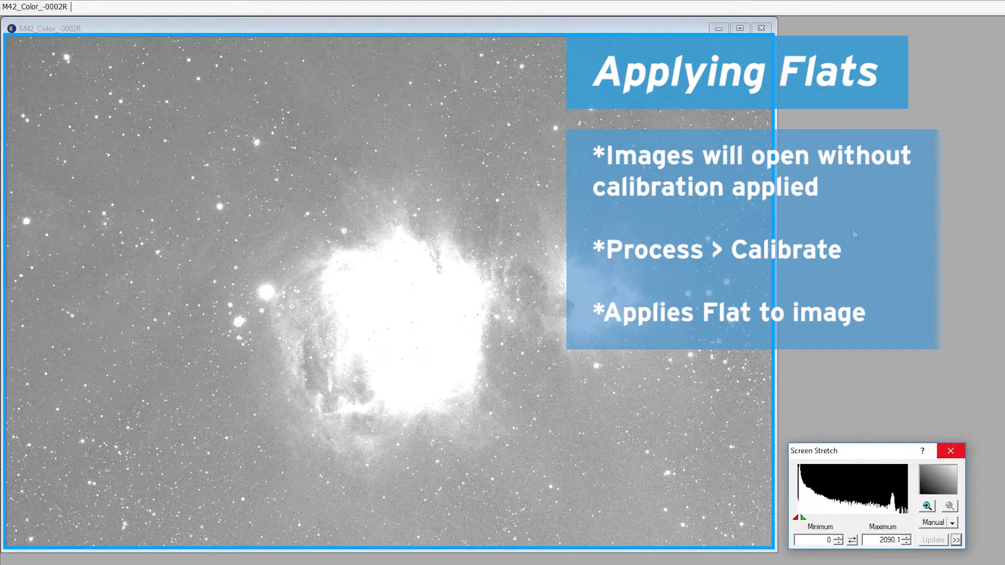
Step: Close M42_Color_-0002R without saving the changes
left_click(761, 28)
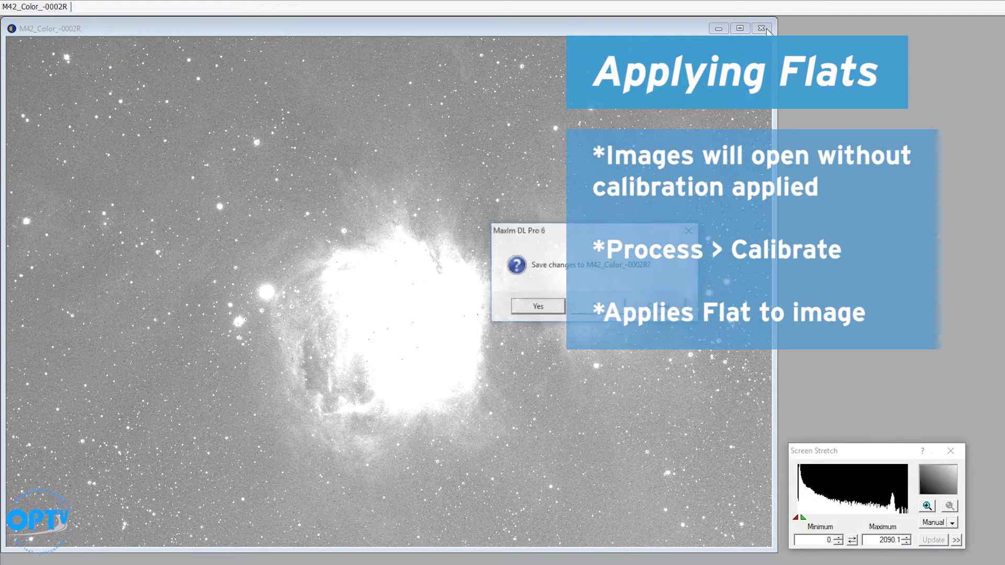
left_click(585, 309)
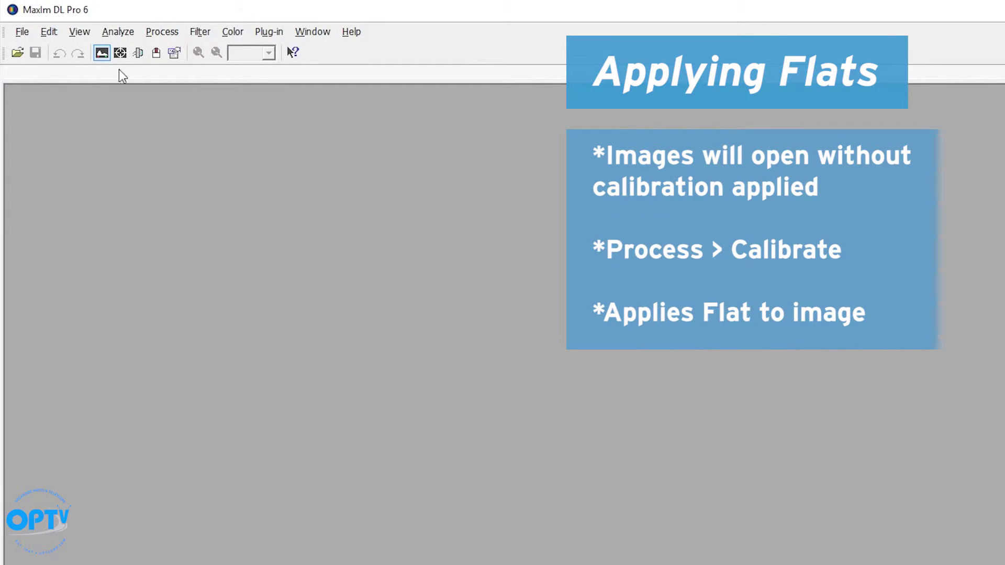
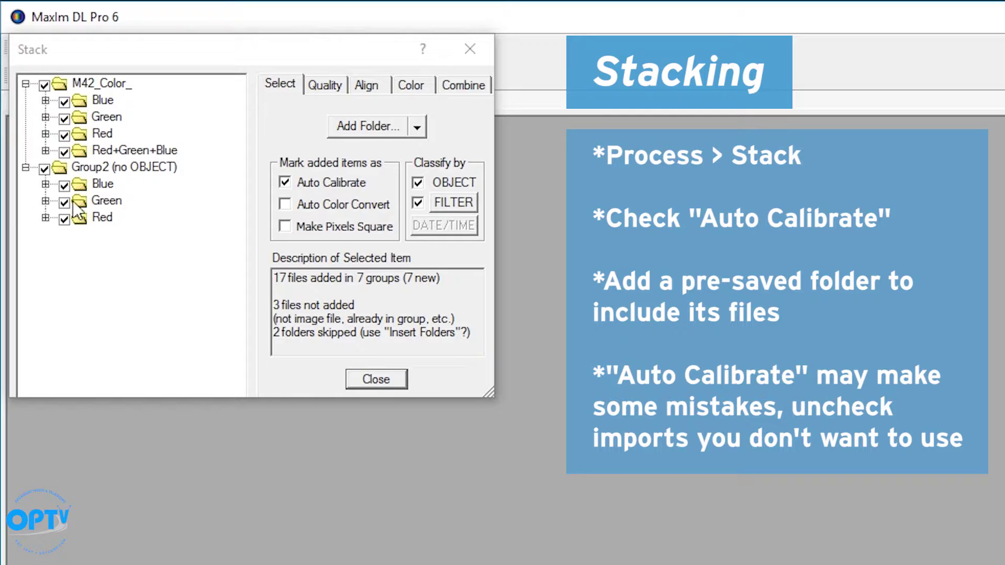
Step: Exclude the Group2 (no OBJECT) group and the Red+Green+Blue subgroup of M42_Color_ from the stack
left_click(44, 169)
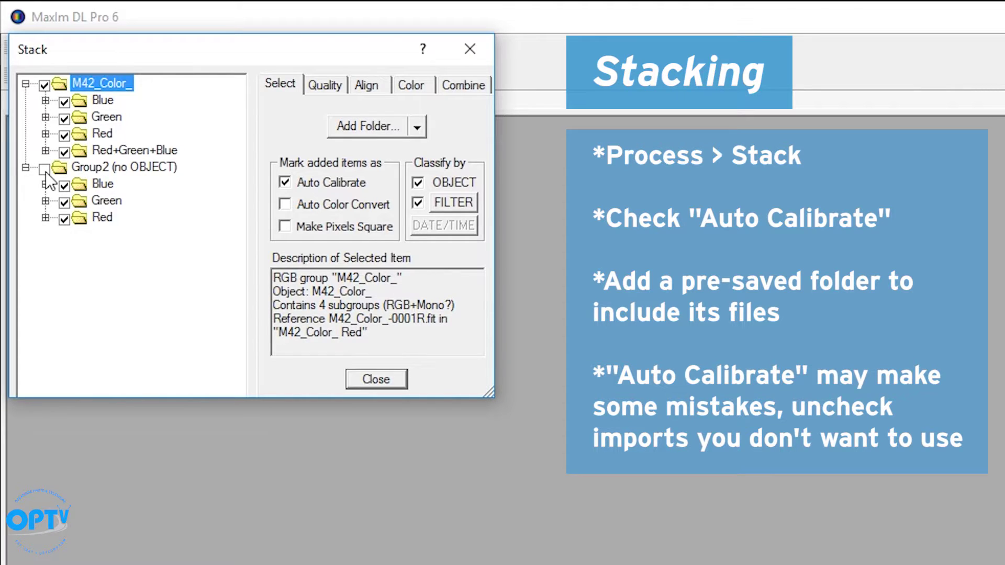
left_click(64, 152)
left_click(94, 132)
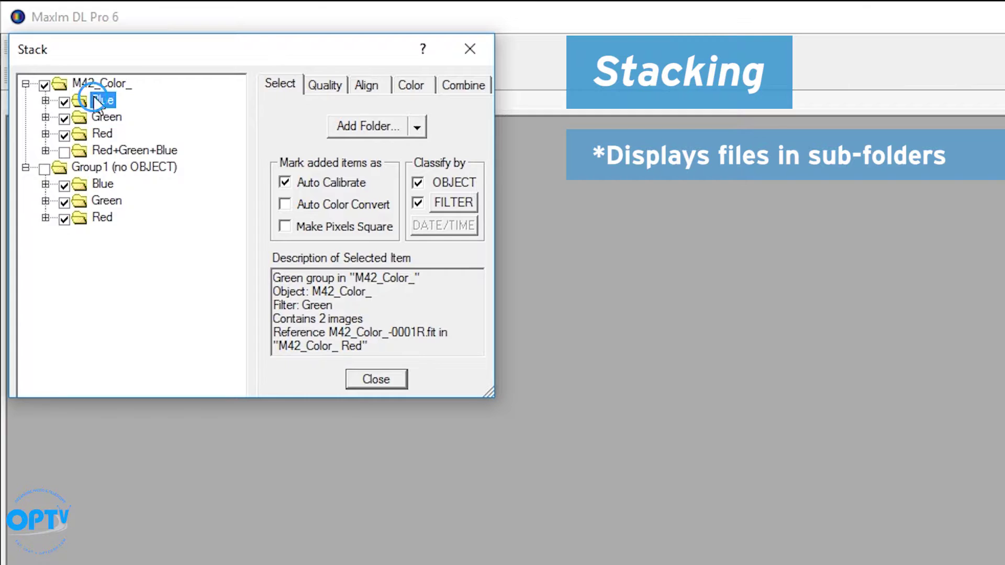
Step: Expand the Blue, Green and Red subgroups of M42_Color_ to check their image files, and collapse them again
double_click(105, 116)
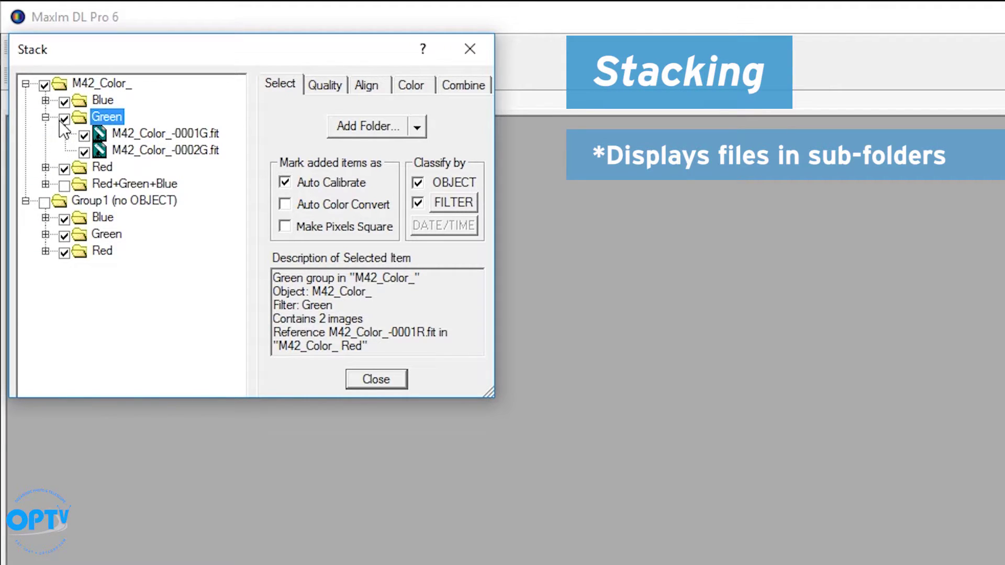
left_click(66, 102)
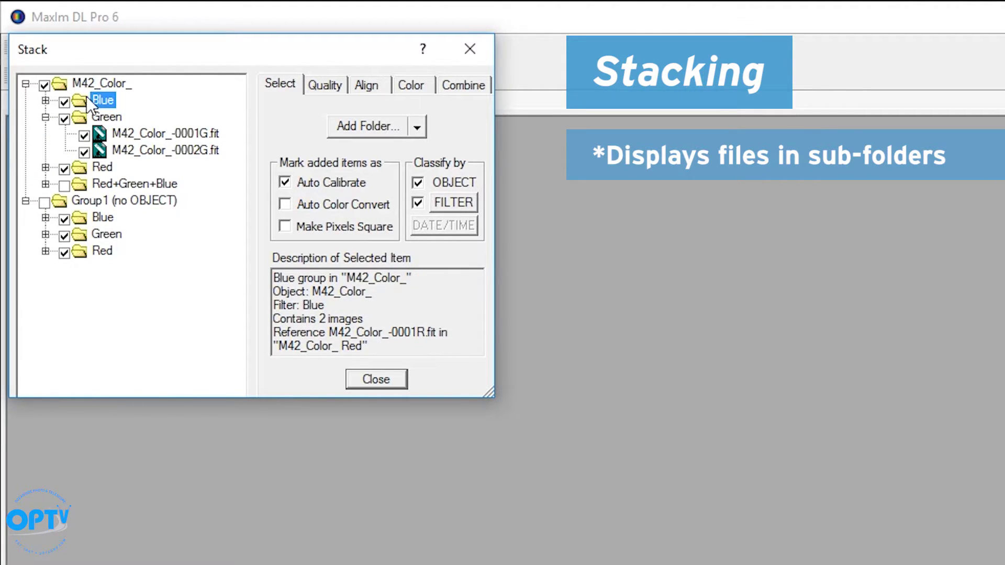
double_click(86, 98)
double_click(79, 200)
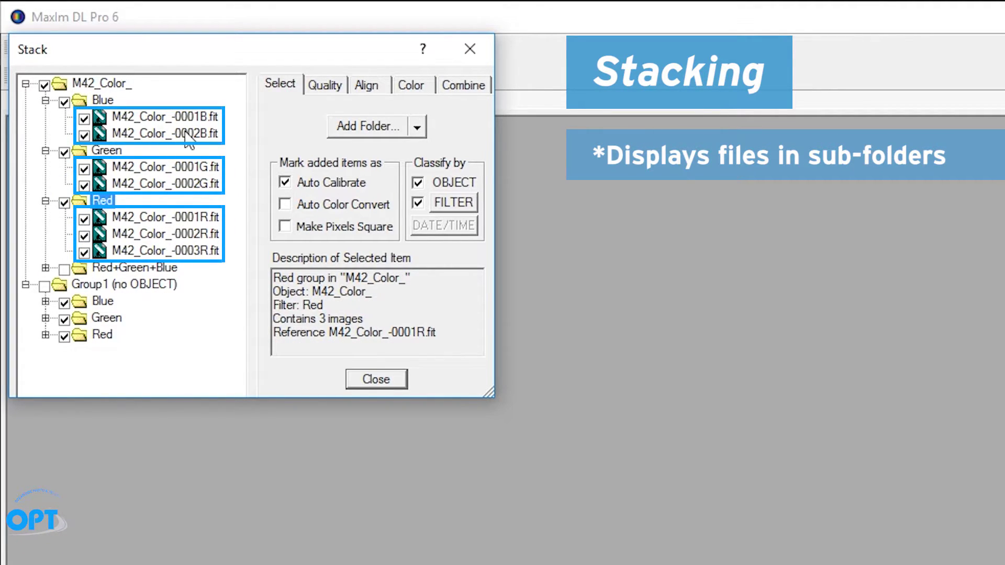
double_click(93, 202)
double_click(84, 99)
left_click(104, 116)
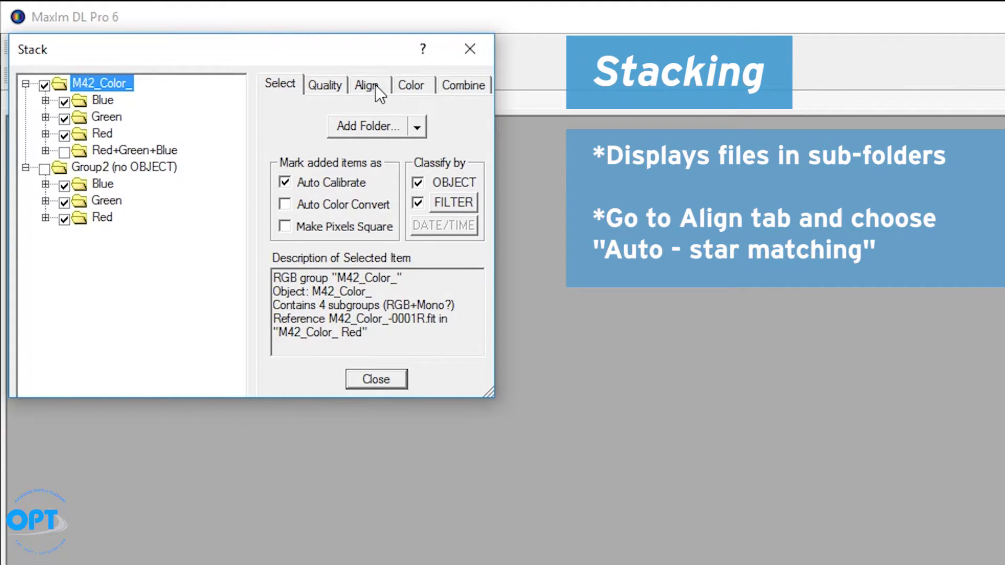
Step: Stack the M42_Color_ images using Auto - star matching alignment and the Average combine method
left_click(375, 84)
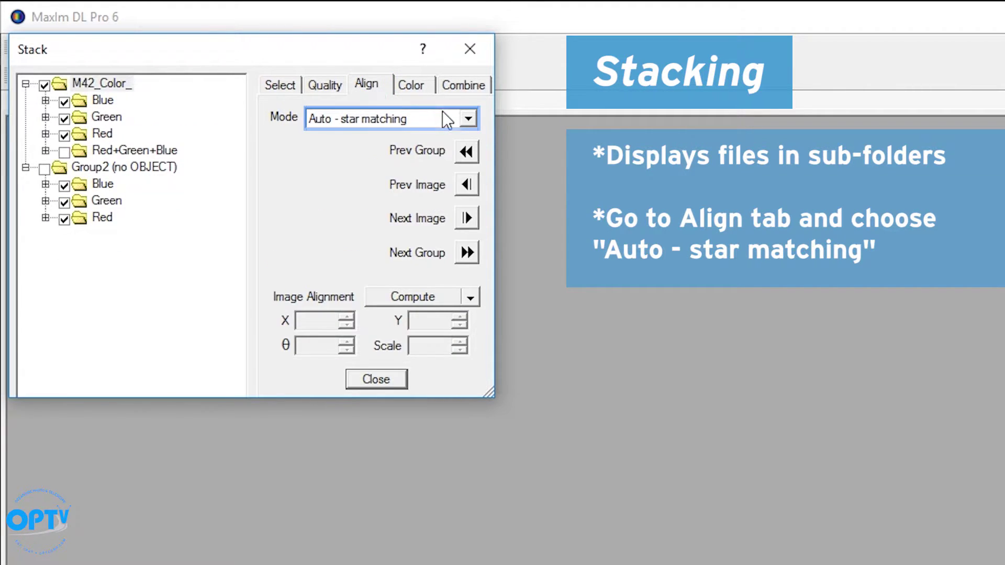
left_click(465, 85)
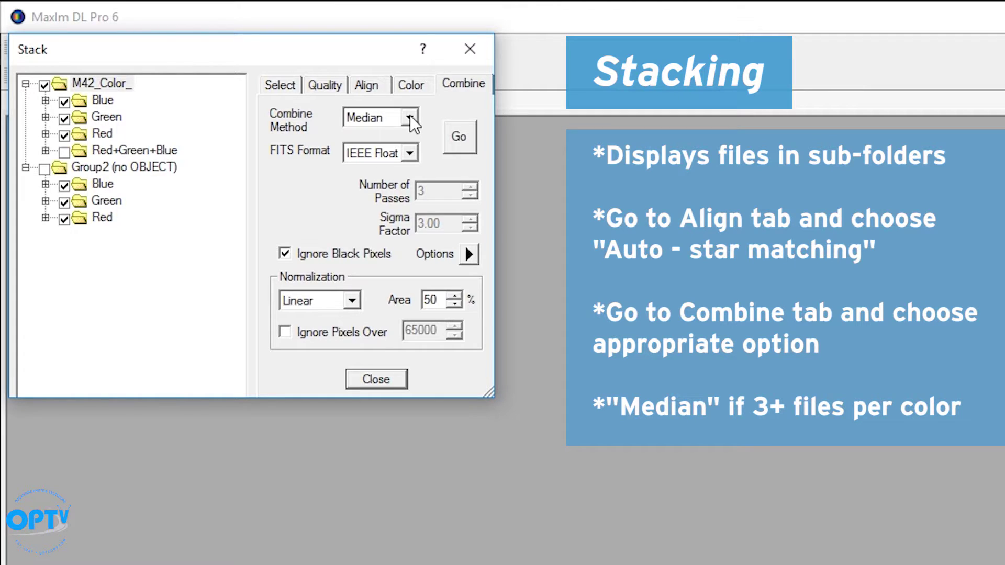
left_click(410, 116)
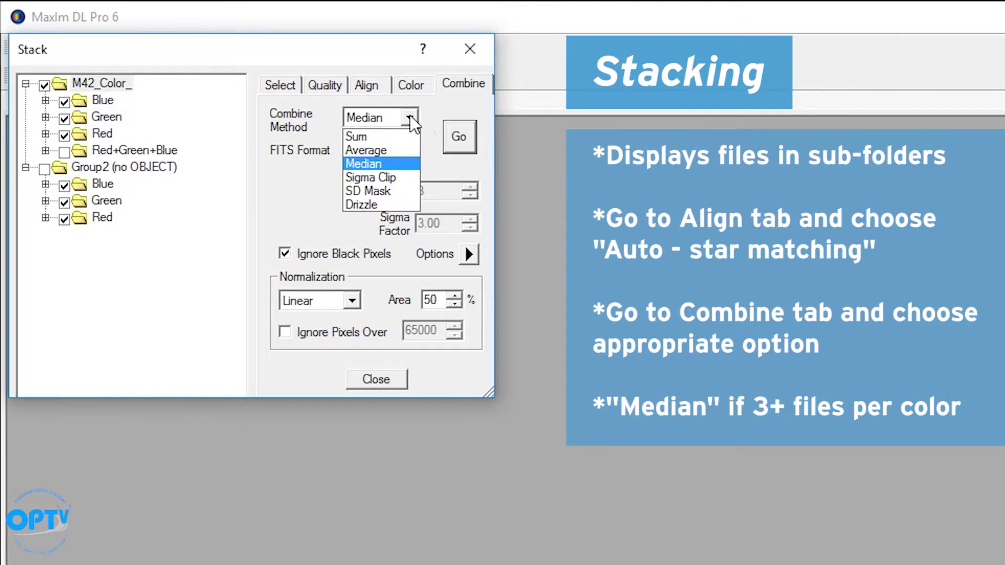
left_click(391, 149)
left_click(463, 135)
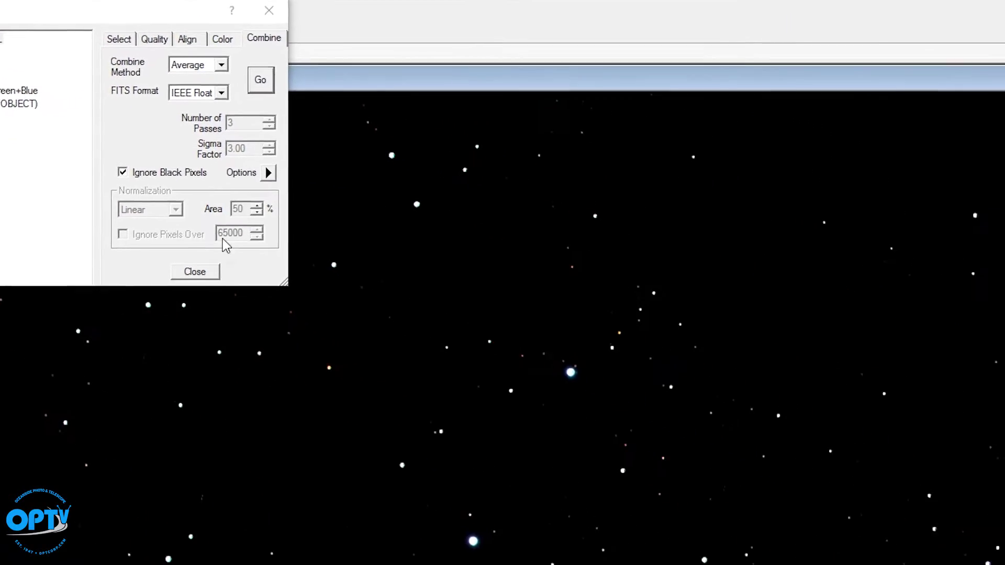
Step: Adjust the stacked M42_Color_-RGB image's screen stretch to a minimum of 0 and a maximum of about 39867
left_click_drag(986, 166, 966, 361)
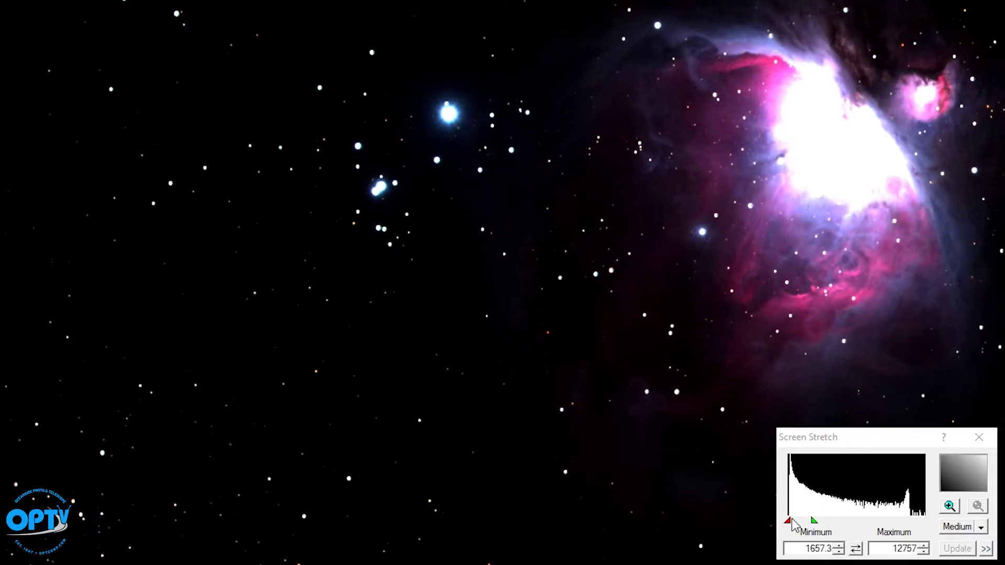
mouse_move(792, 524)
left_mouse_down()
mouse_move(958, 511)
mouse_move(811, 524)
left_mouse_up()
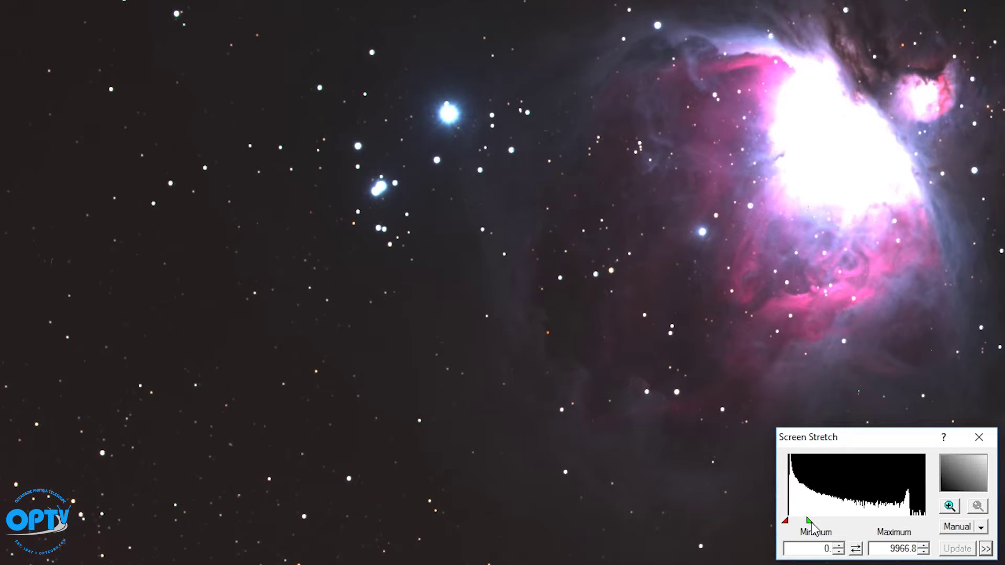
left_click_drag(807, 521, 942, 522)
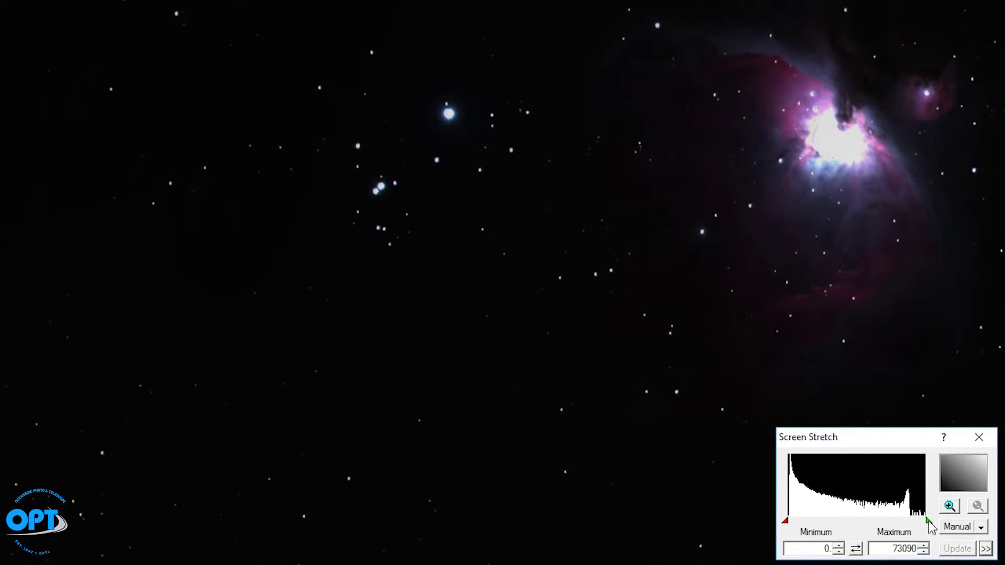
left_click_drag(929, 523, 866, 521)
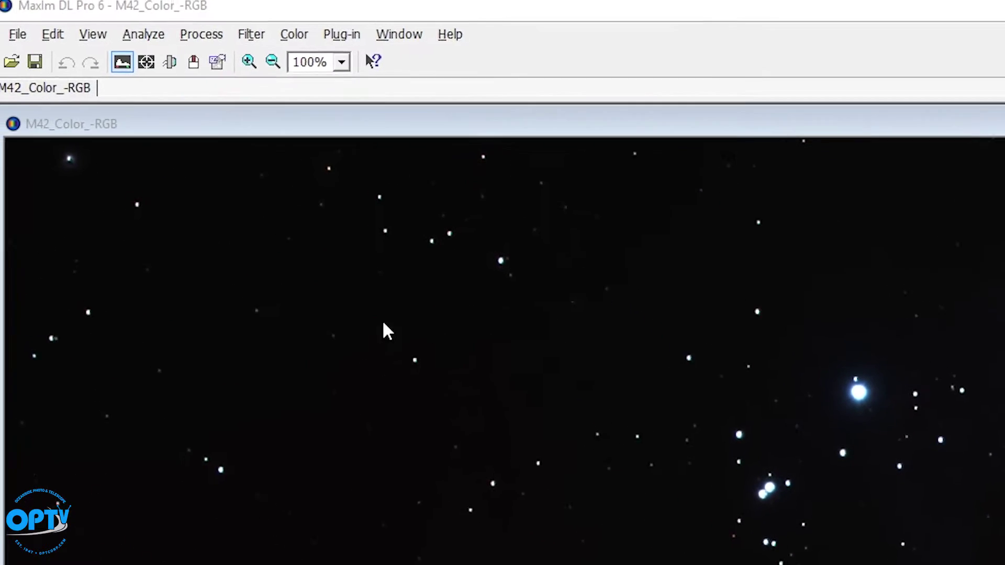
Step: Reopen the Stack tool and remove the previous M42_Color_ and Group2 groups
left_click(29, 47)
mouse_move(217, 46)
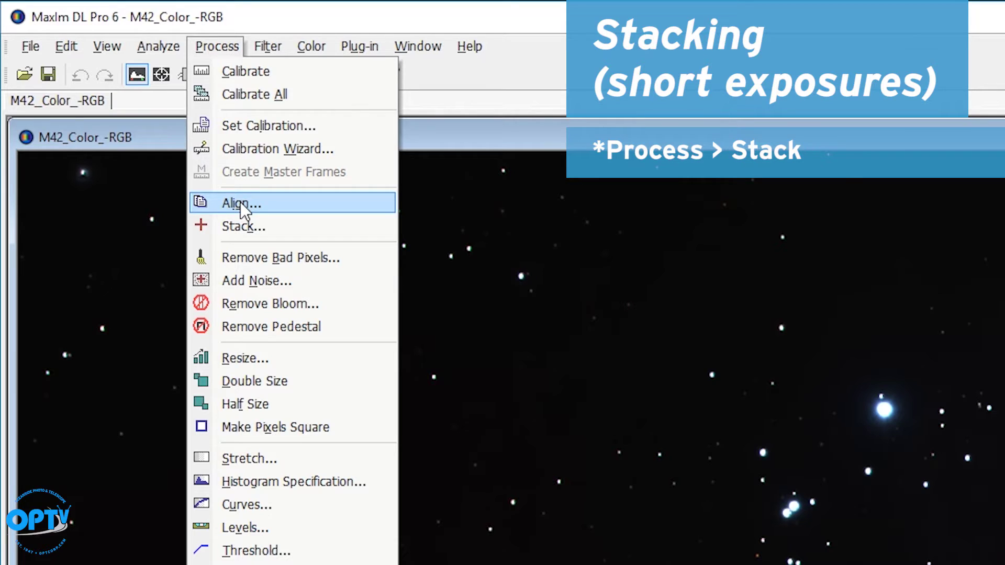
left_click(240, 225)
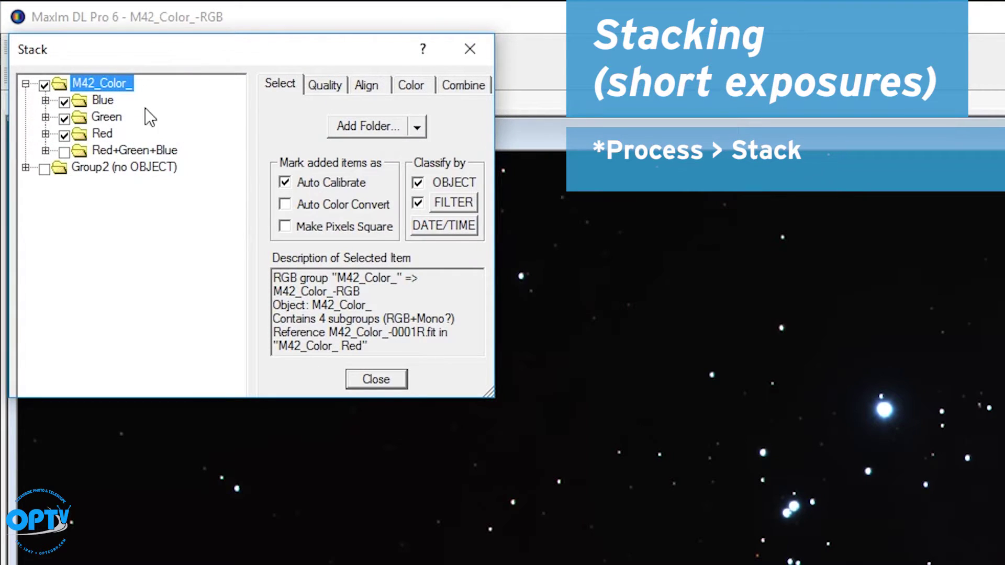
right_click(100, 82)
left_click(218, 469)
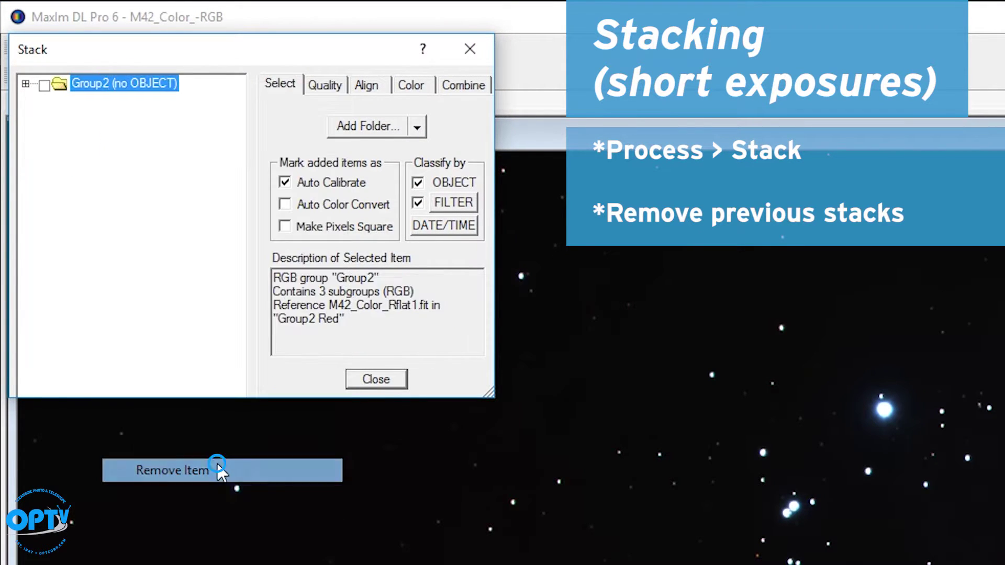
right_click(83, 84)
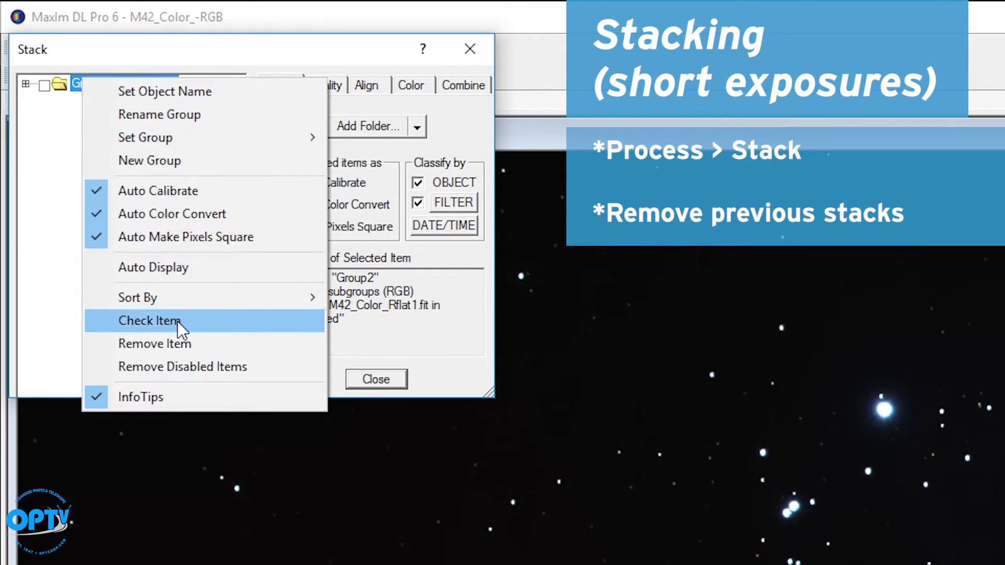
left_click(175, 361)
Step: Add the short-exposure Trapezium folder inside M42_color_01-29-17 to the stack
left_click(359, 131)
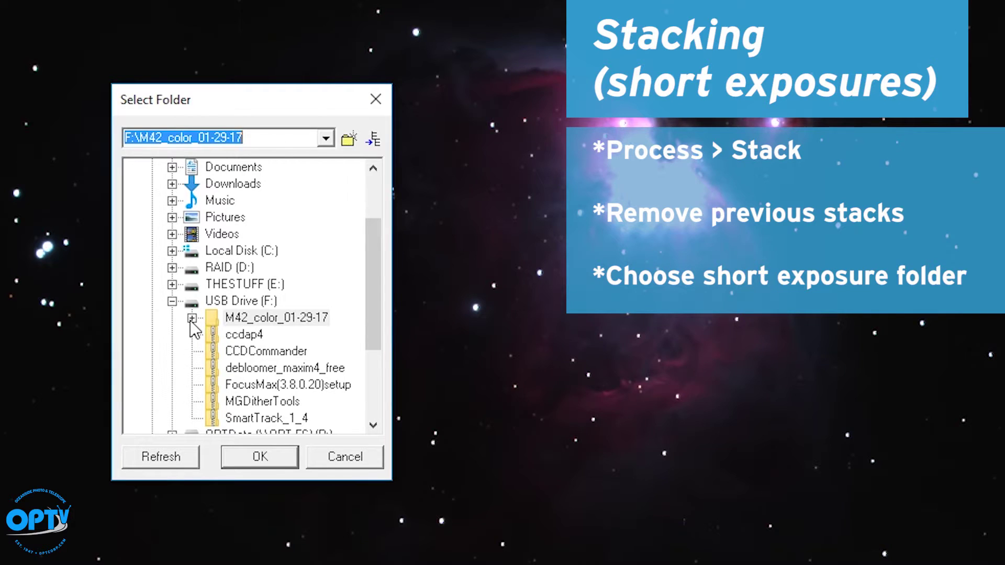
left_click(192, 318)
left_click(269, 351)
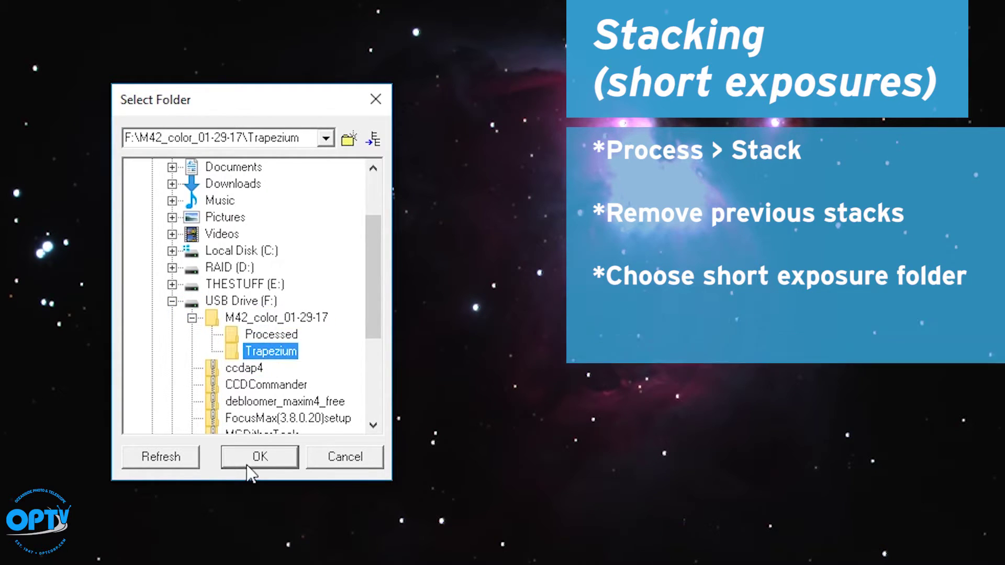
left_click(260, 458)
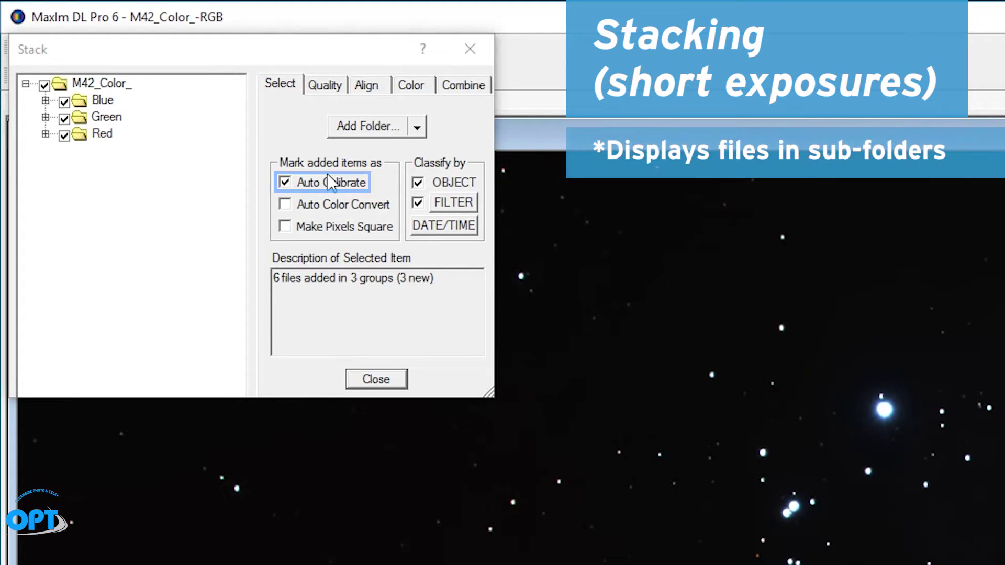
Step: Check that the alignment mode is Auto - star matching and expand the Blue, Green and Red subgroups to review their files
left_click(369, 84)
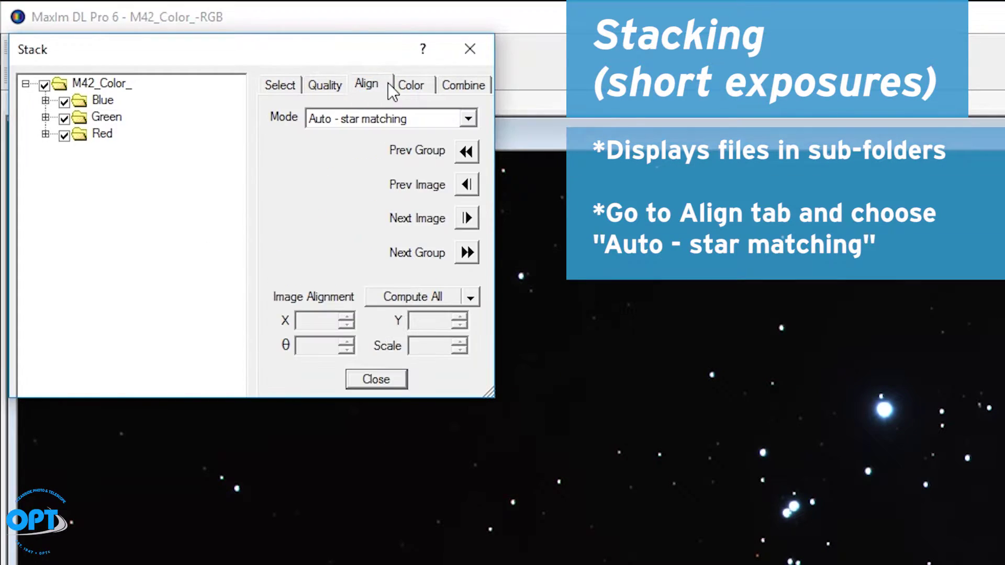
double_click(102, 100)
double_click(106, 150)
double_click(99, 201)
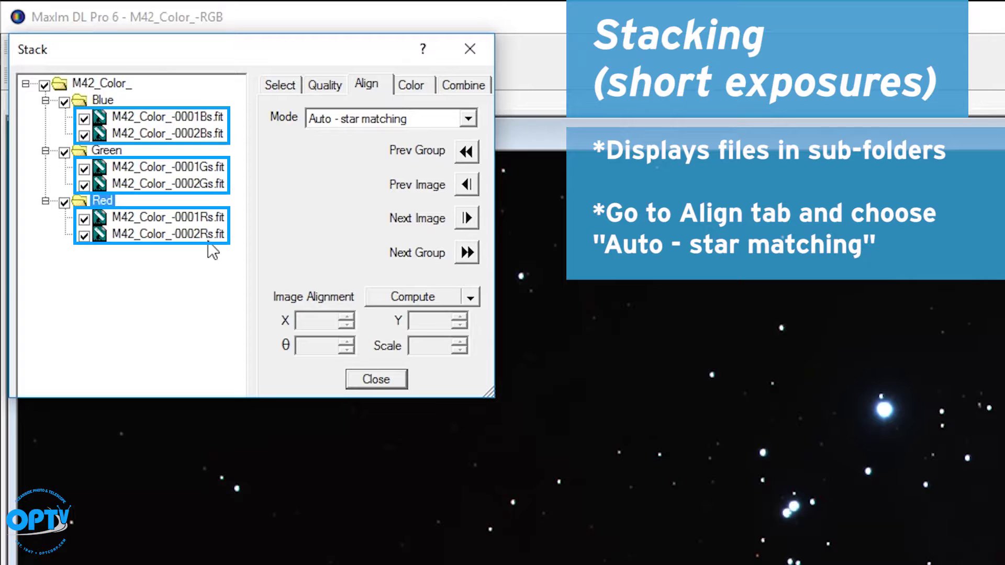
Step: Combine the short-exposure images with the Average method and close the Stack tool
left_click(457, 86)
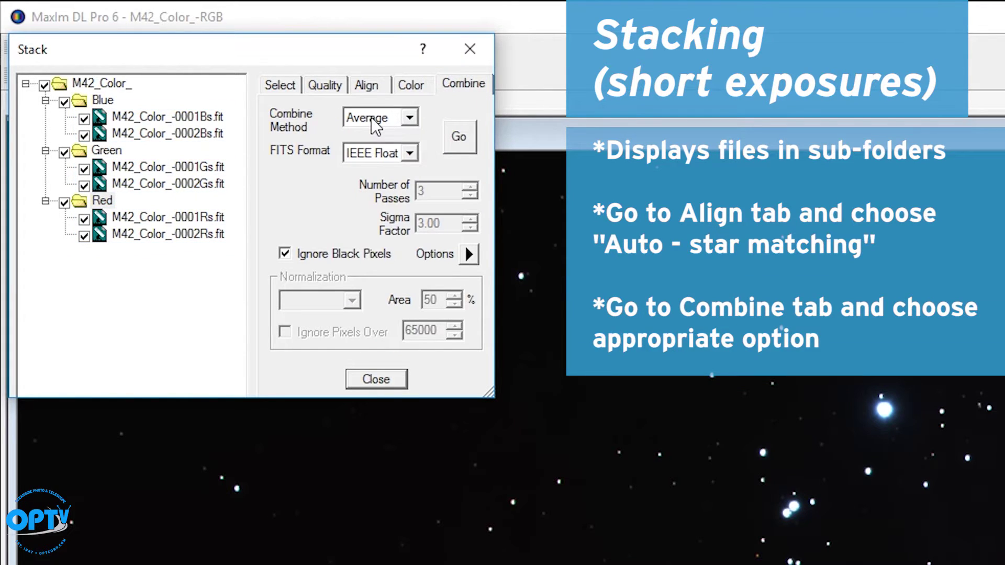
left_click(460, 139)
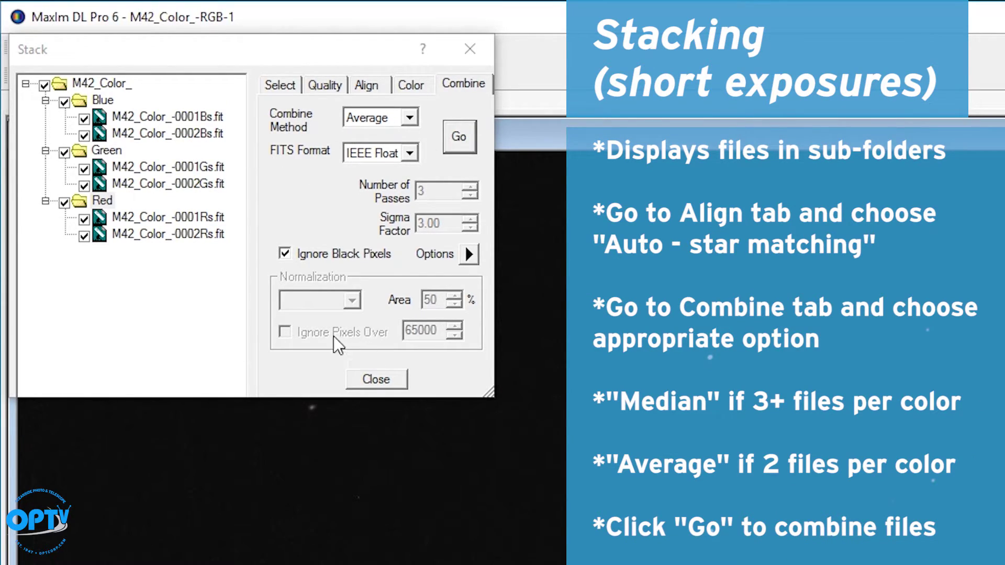
left_click(372, 382)
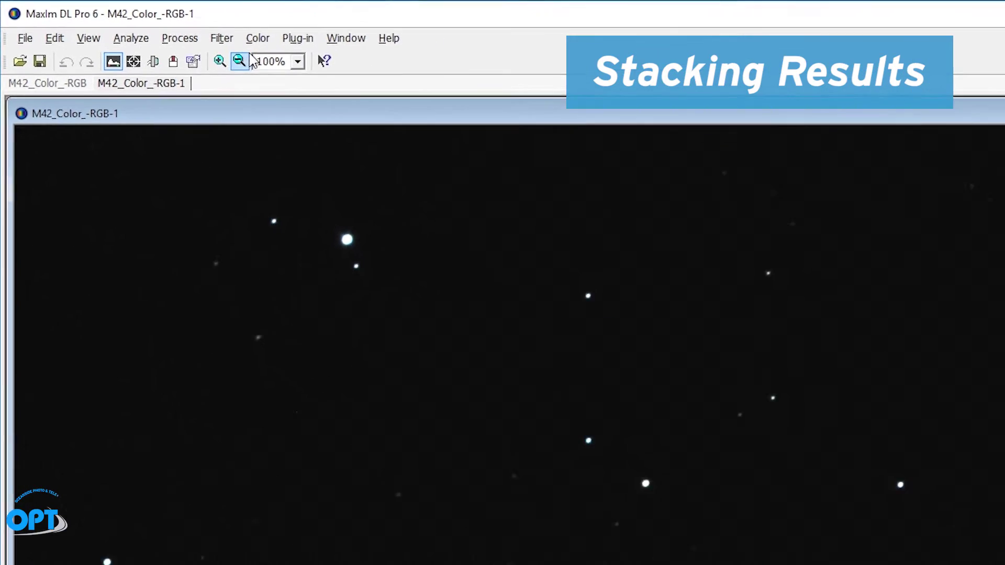
Step: Show the whole M42_Color_-RGB-1 stack at 25% zoom and set its screen stretch maximum to about 5678 to examine the nebula core
left_click(286, 73)
left_click(150, 38)
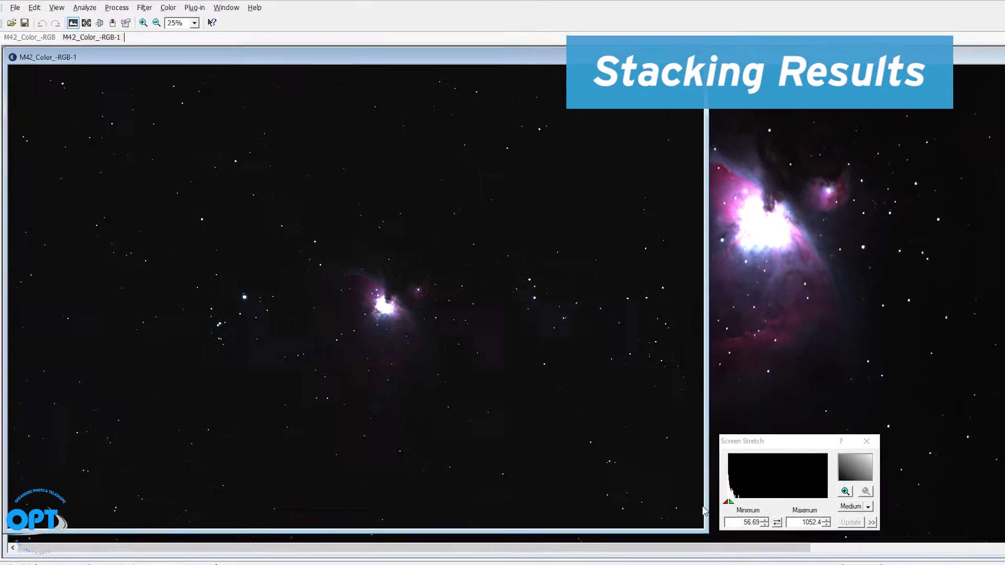
left_click_drag(698, 494, 714, 493)
left_click_drag(820, 516, 823, 518)
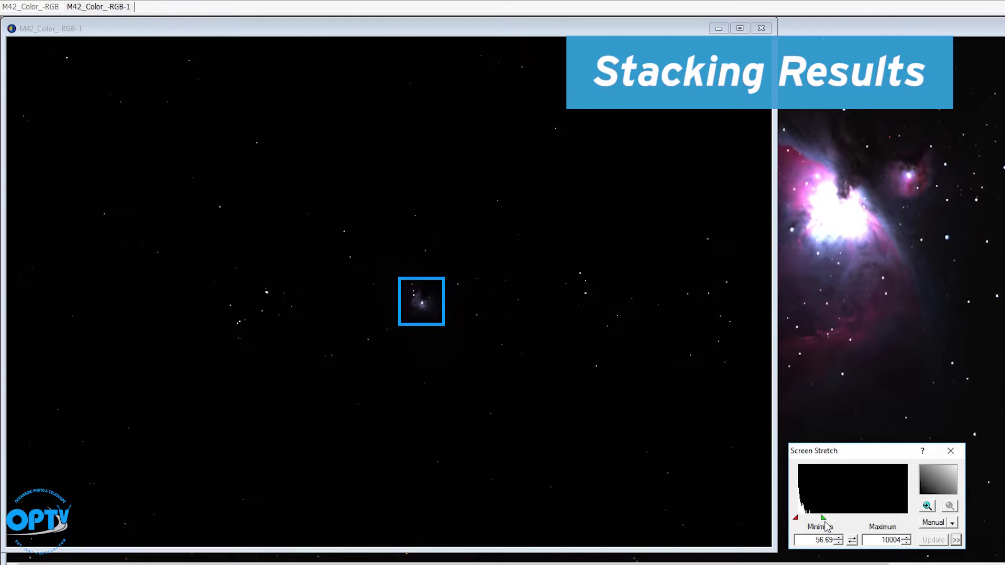
left_click(823, 516)
left_click_drag(822, 516, 813, 518)
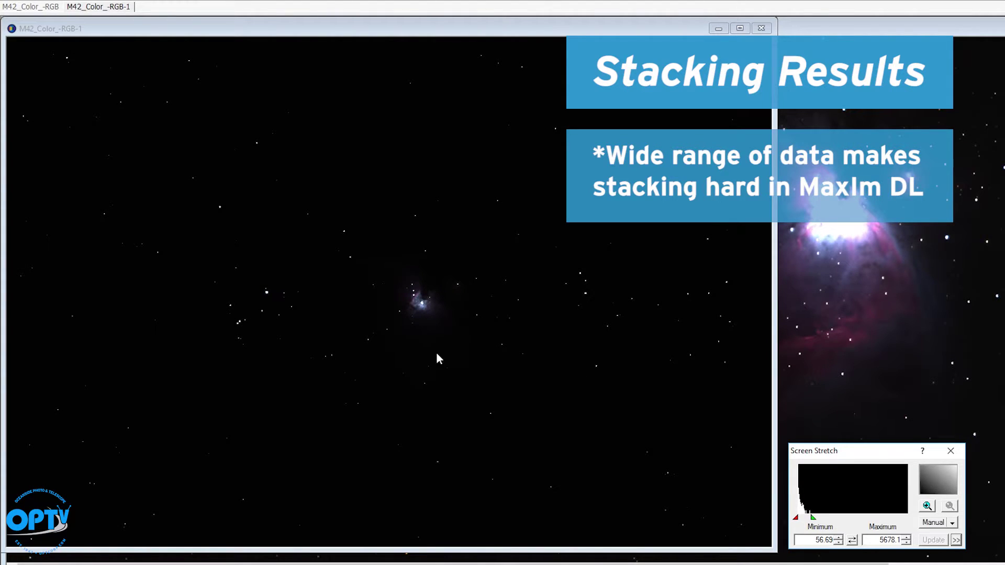
Step: Enlarge the M42_Color_-RGB-1 image again and apply the High screen stretch preset to it
left_click(155, 12)
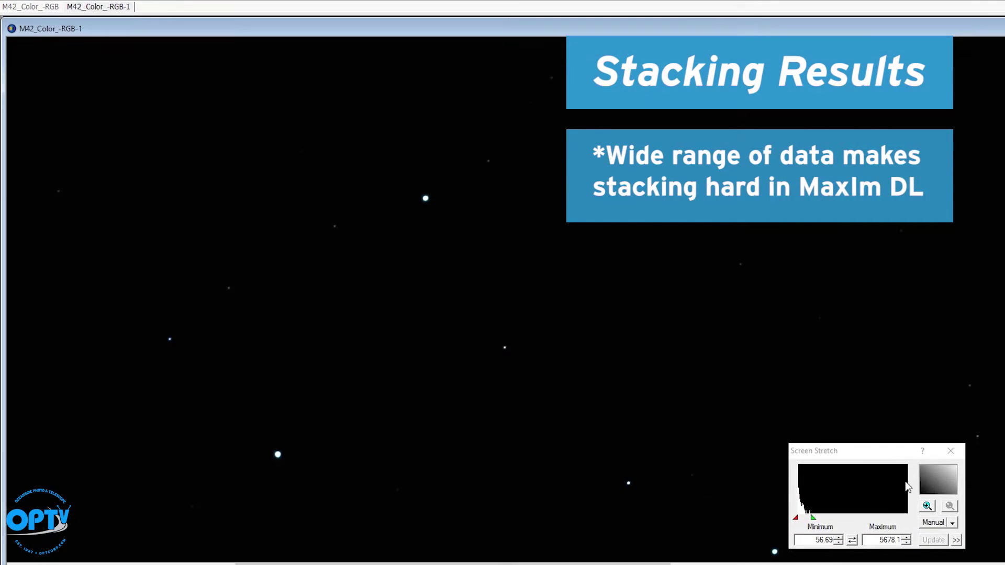
left_click(952, 543)
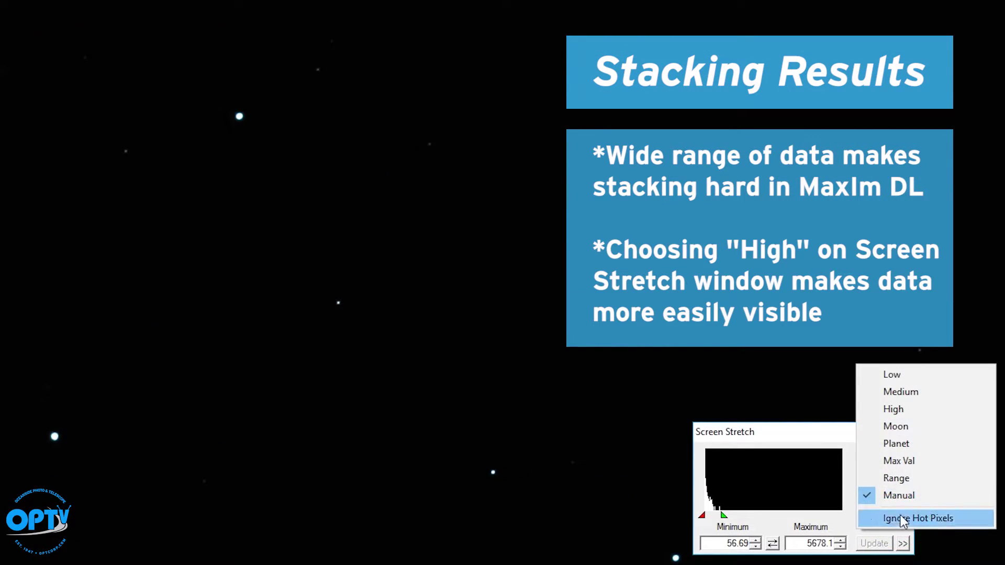
left_click(900, 414)
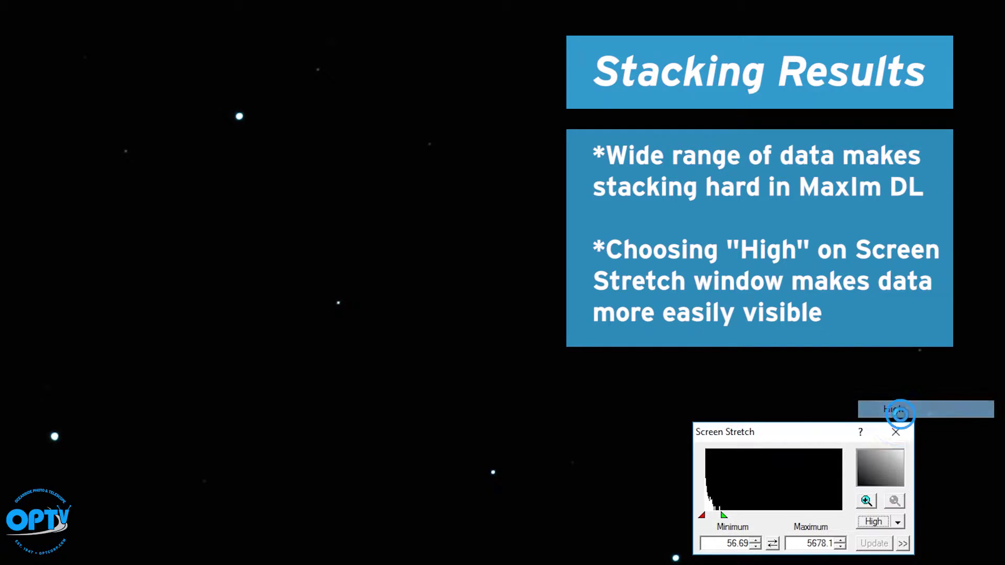
Step: Apply the High screen stretch preset to the M42_Color_-RGB image and show the upper part of its frame
left_click(46, 8)
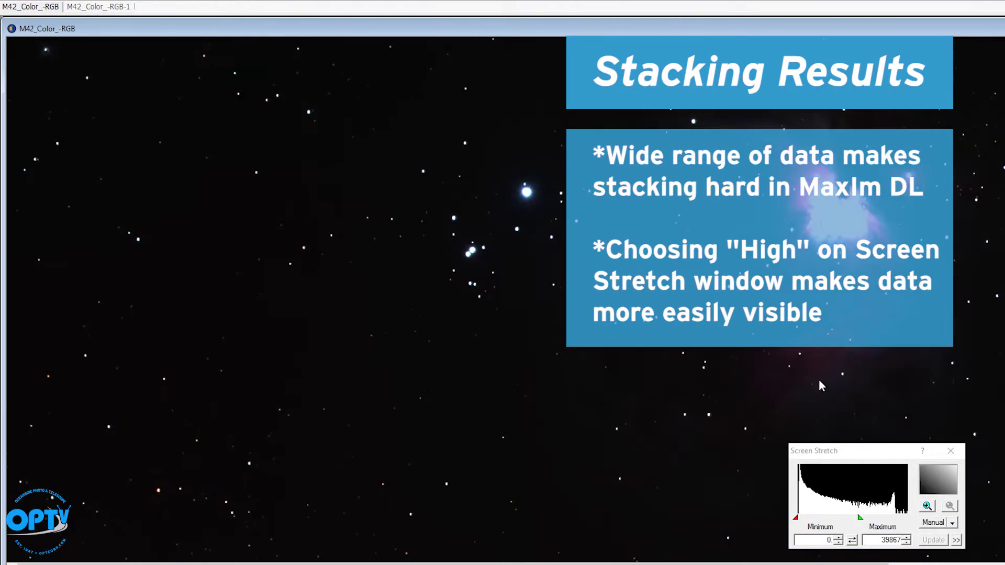
left_click(919, 522)
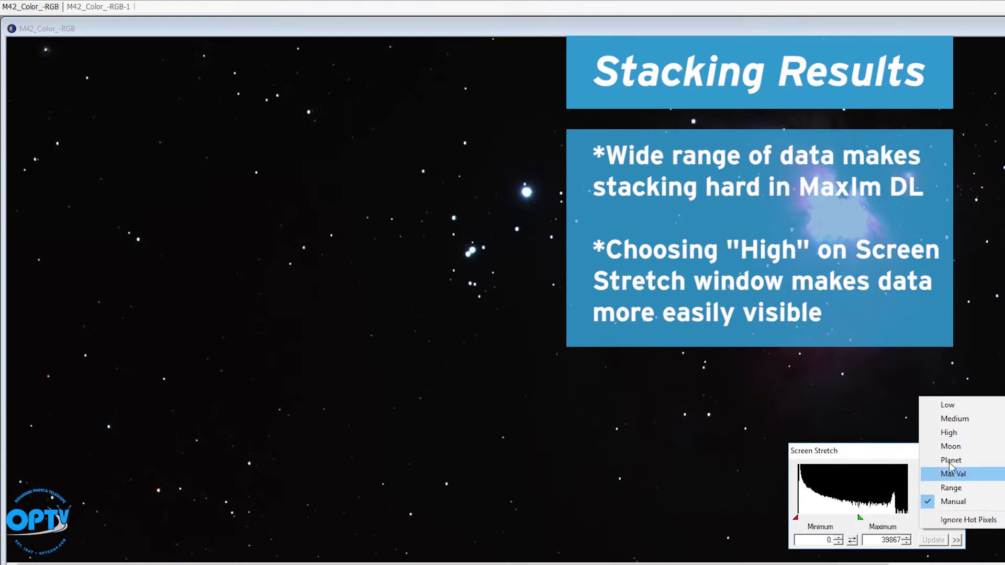
left_click(942, 434)
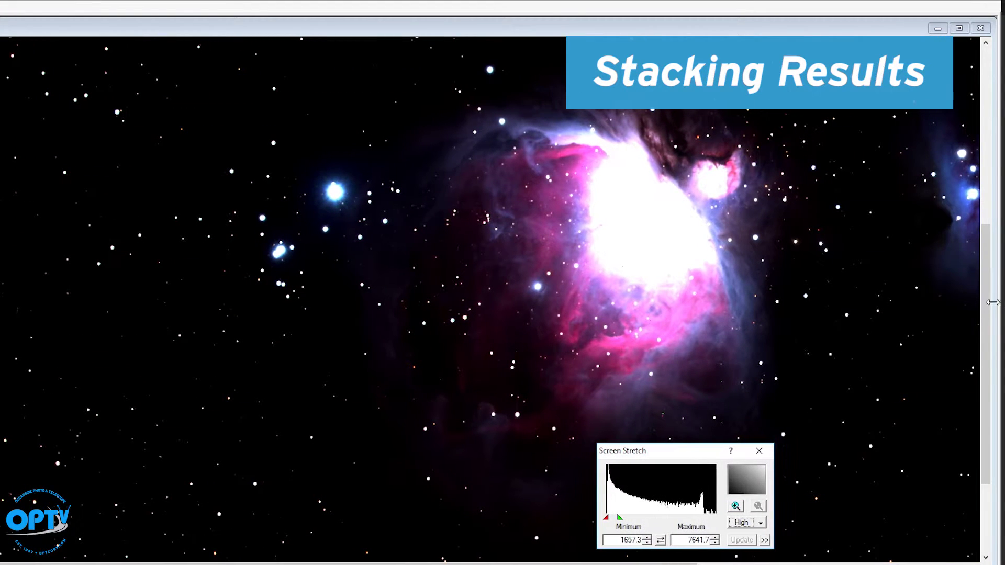
left_click_drag(985, 309, 983, 122)
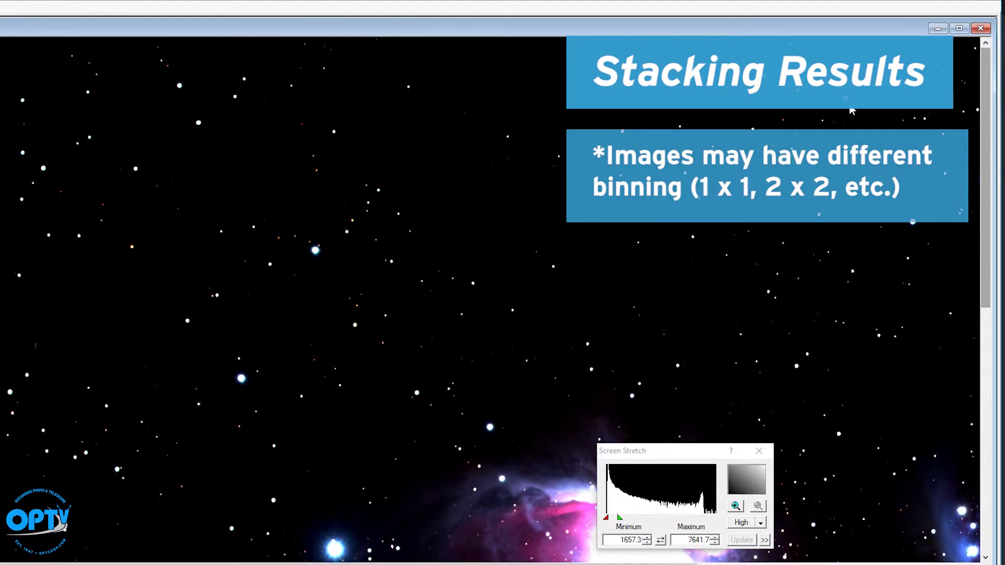
Step: Compare the image scale and framing of M42_Color_-RGB and M42_Color_-RGB-1, checking both the star field and the nebula core
left_click(67, 10)
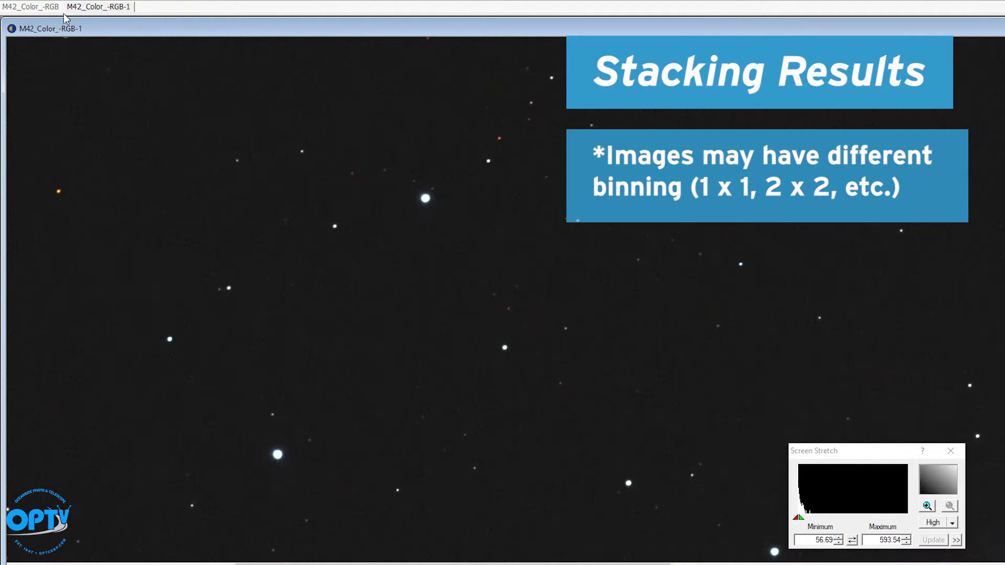
left_click(47, 10)
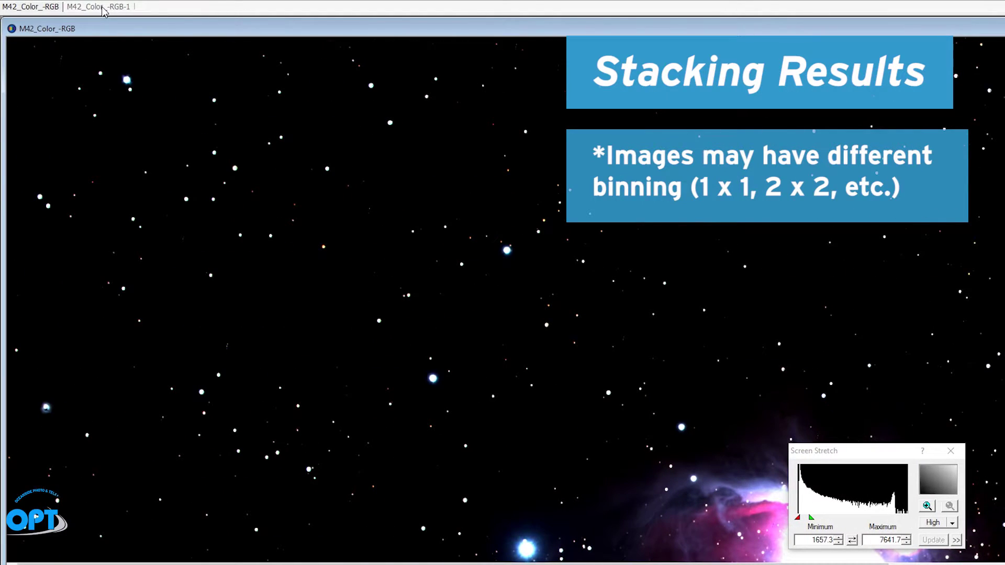
left_click(103, 10)
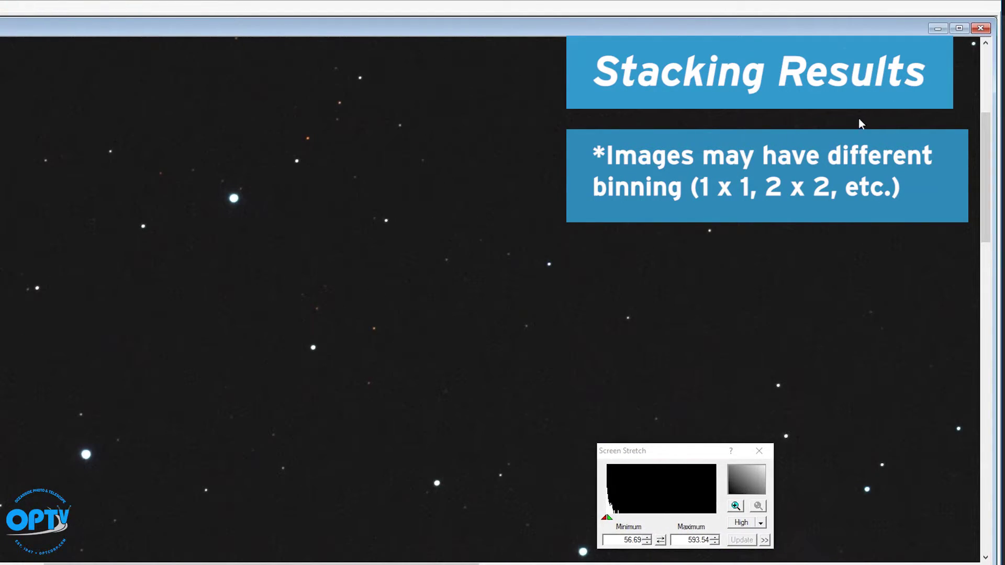
left_click_drag(985, 178, 985, 319)
left_click_drag(409, 563, 607, 564)
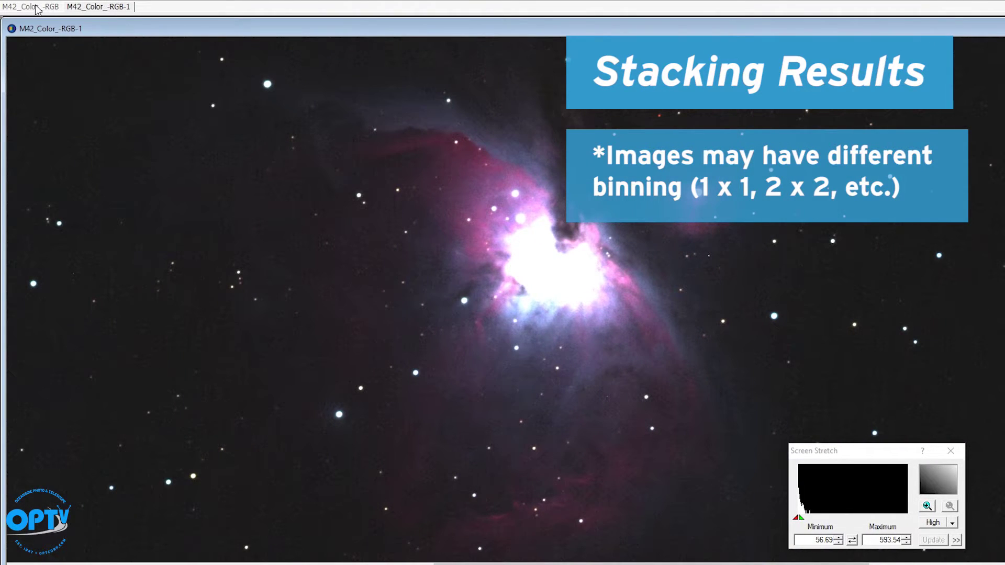
left_click(37, 7)
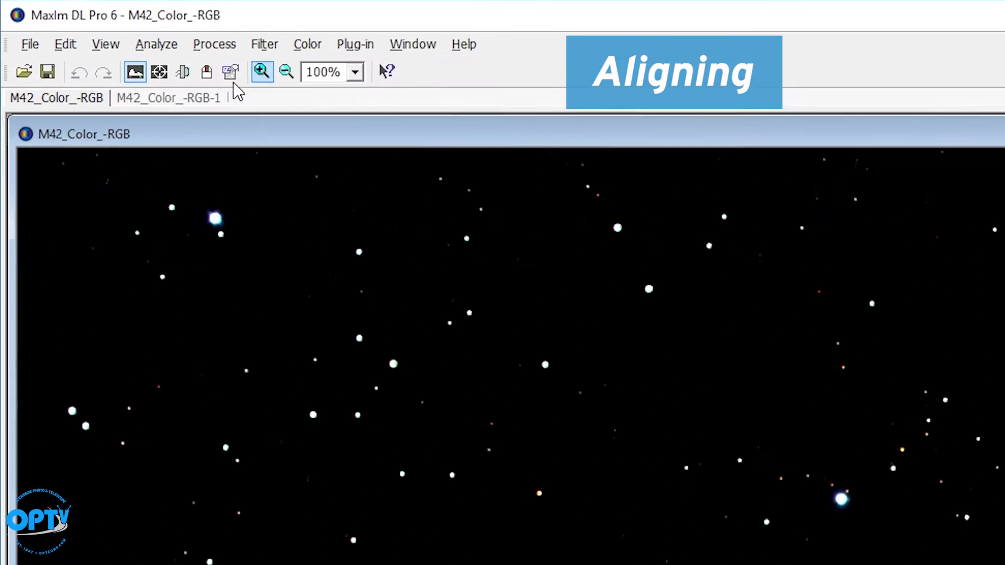
Step: Start Align with M42_Color_-RGB as the first selected image and M42_Color_-RGB-1 as the second
left_click(216, 47)
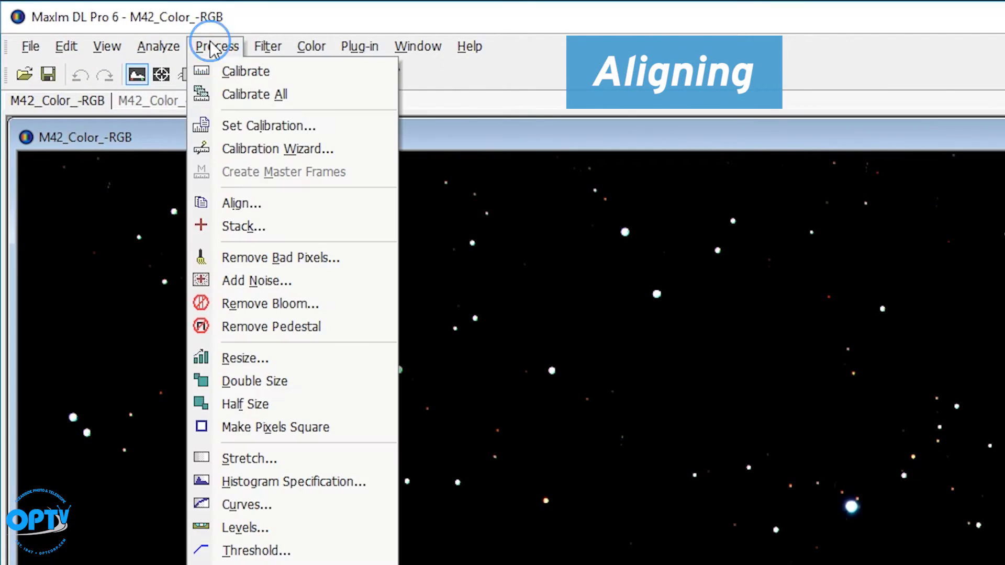
left_click(250, 206)
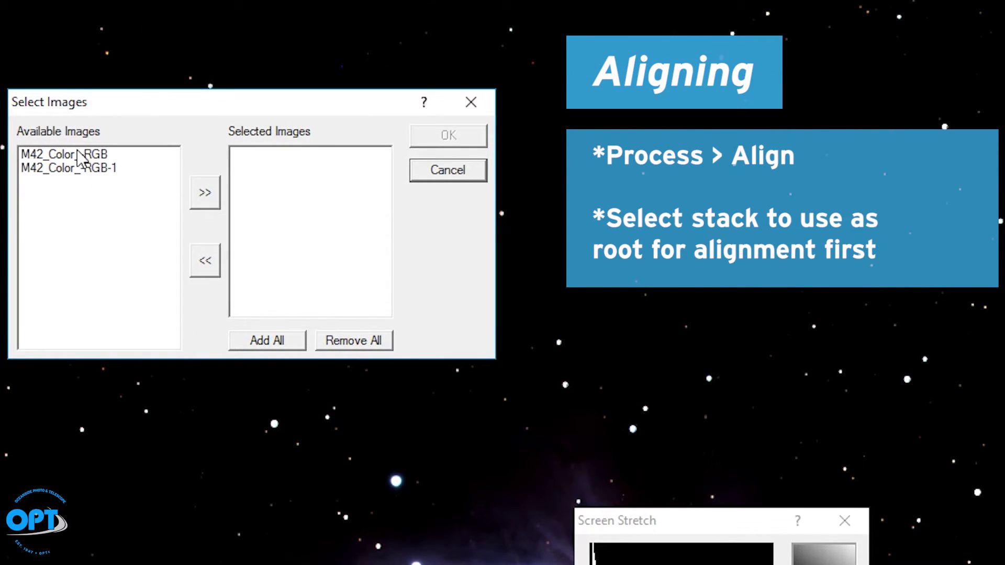
left_click(81, 155)
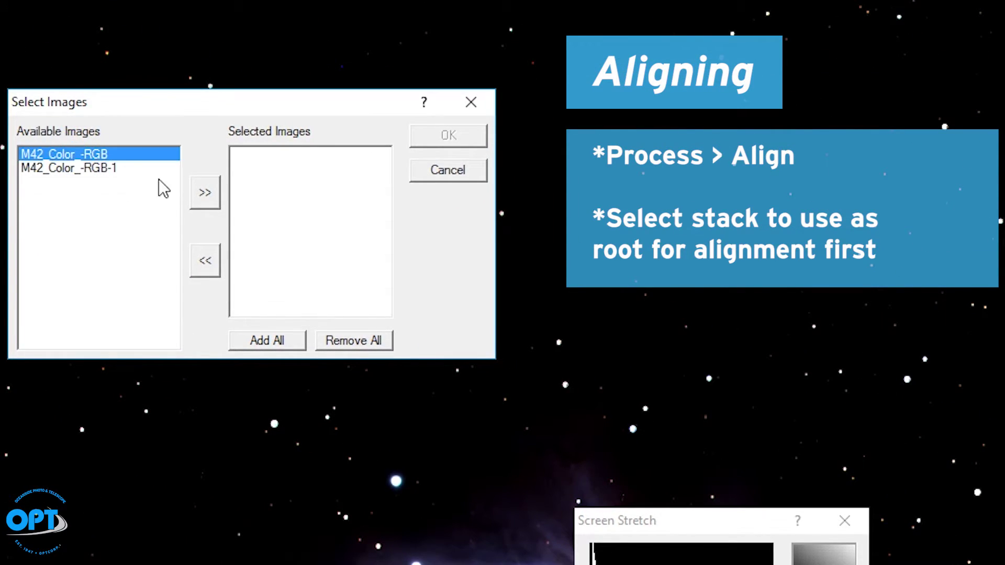
left_click(205, 193)
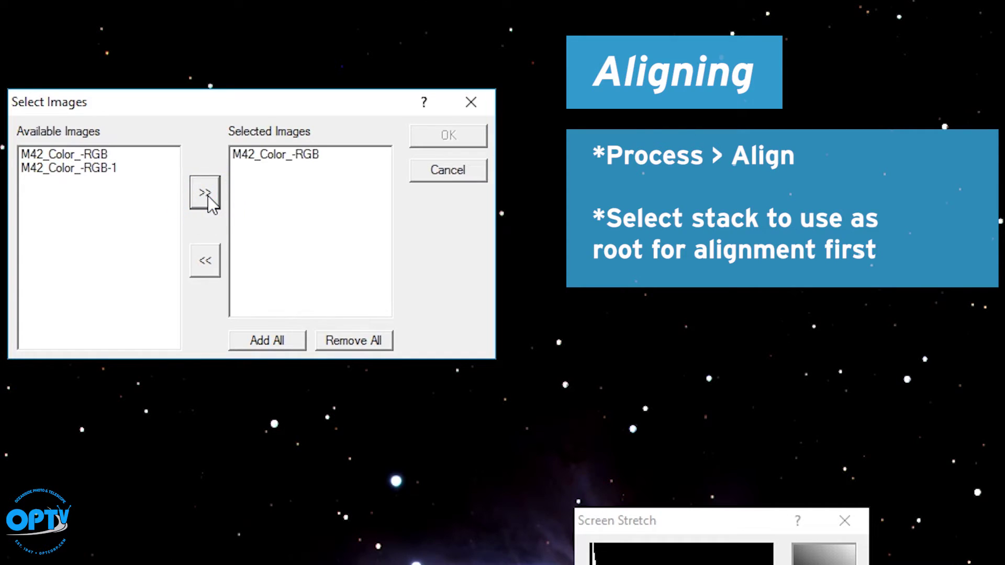
left_click(93, 168)
left_click(206, 192)
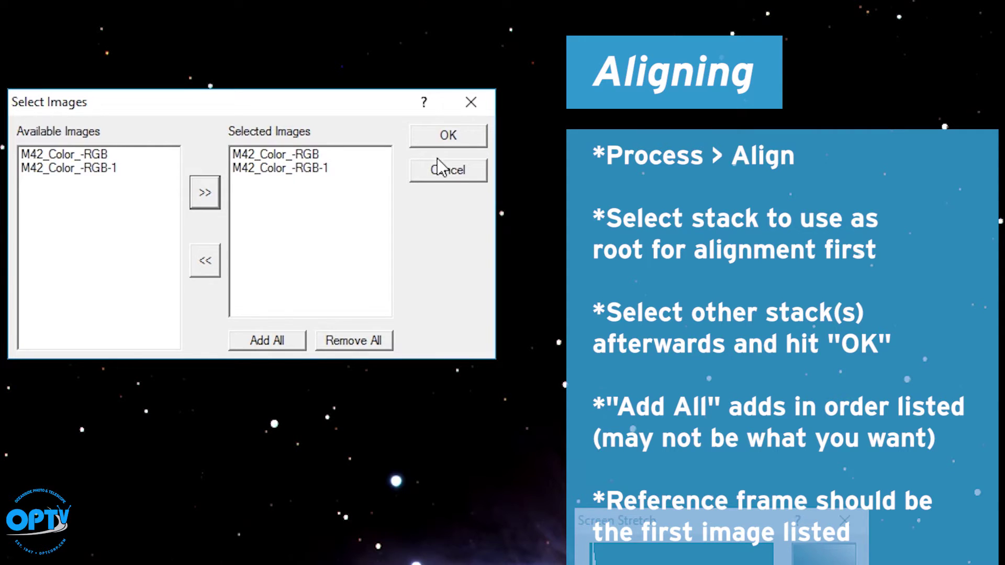
left_click(450, 139)
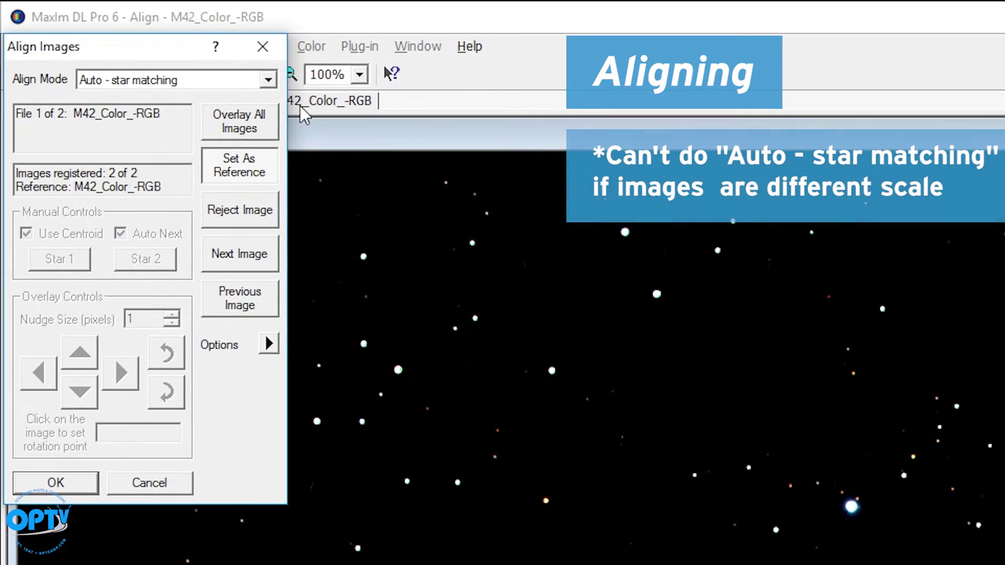
Step: Set the align mode to Manual 2 stars and mark the bright star near the upper-left image corner in both stacks
left_click(268, 81)
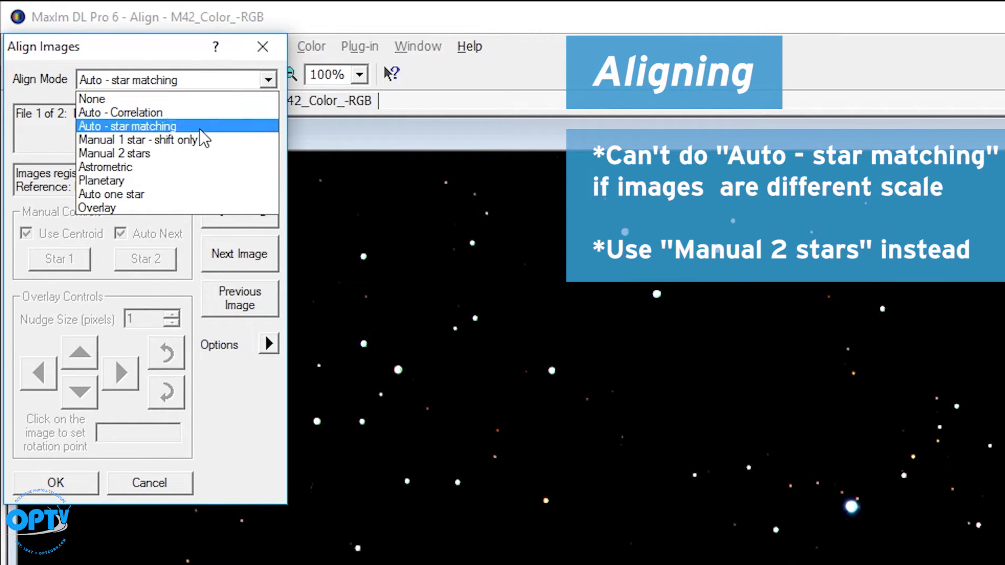
left_click(147, 152)
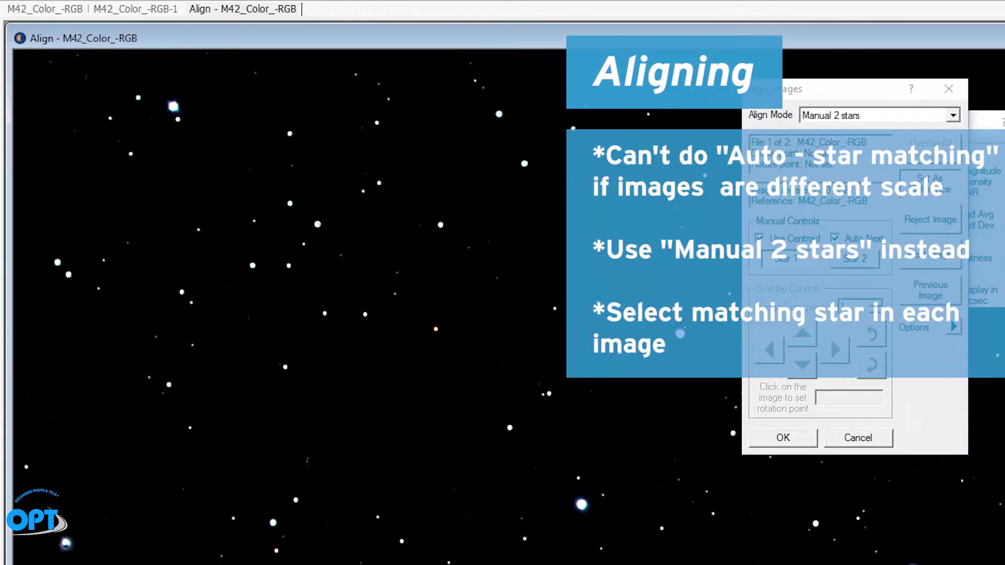
left_click(173, 107)
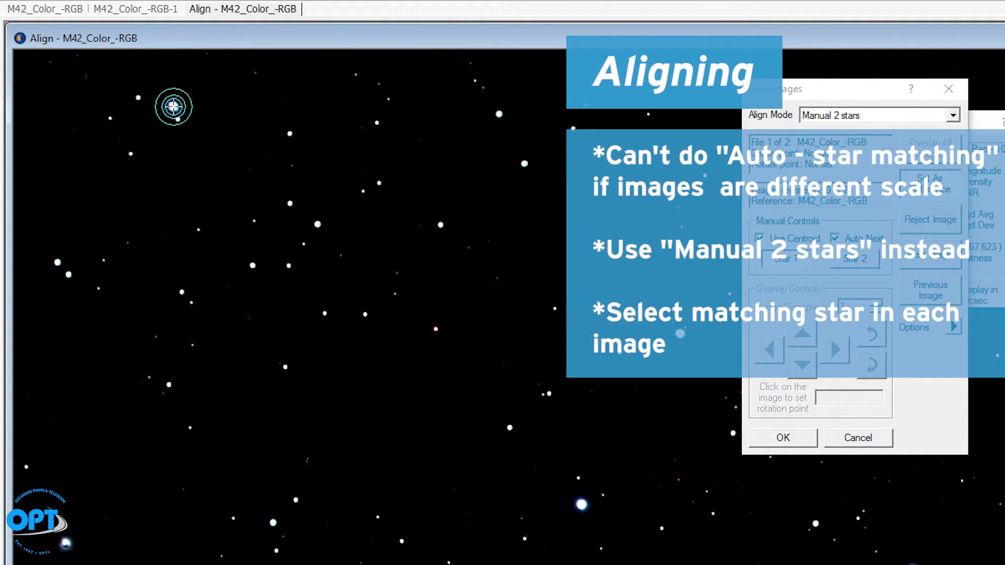
left_click(174, 106)
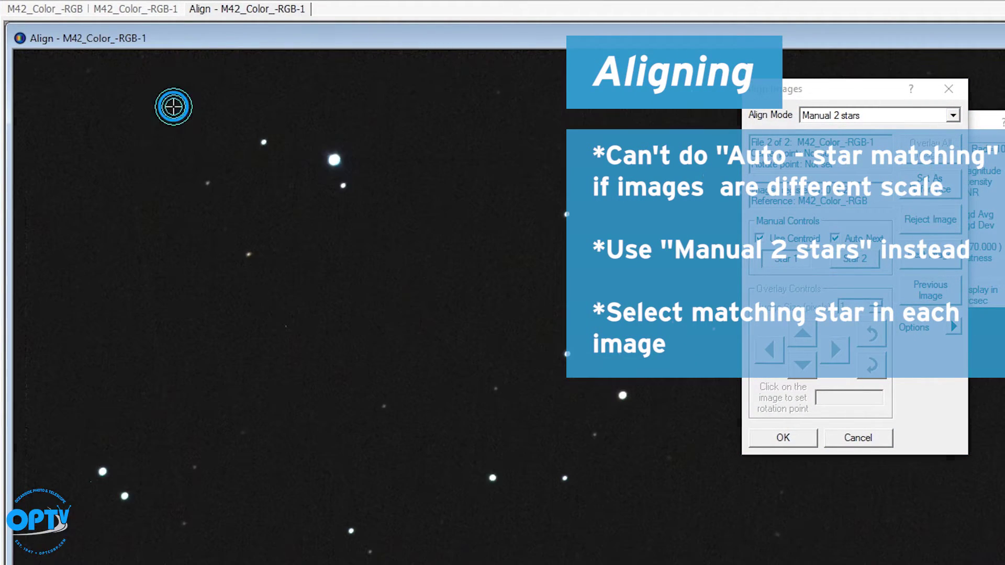
left_click_drag(173, 107, 334, 161)
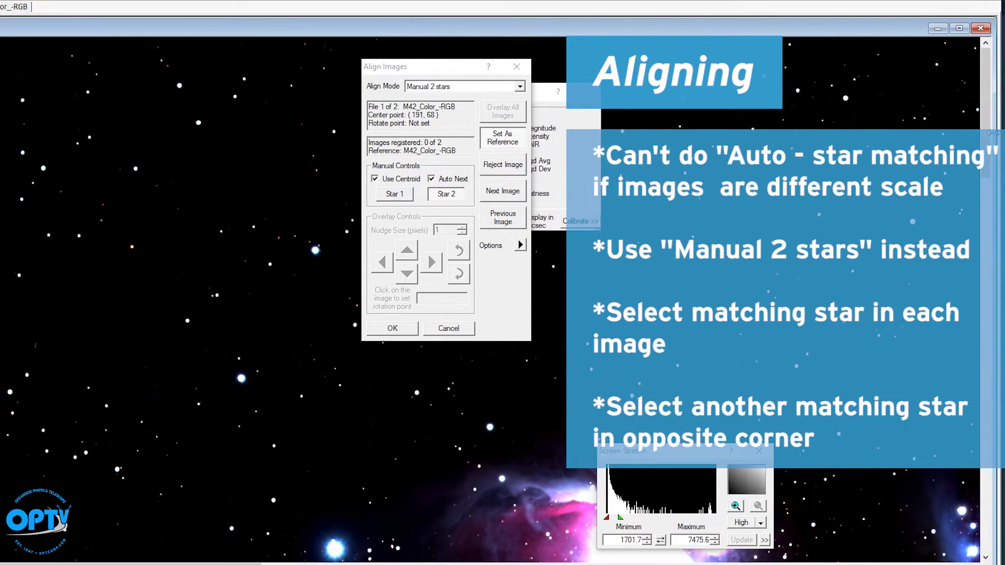
Step: Mark a second matching star towards the opposite image corner in both stacks and apply the alignment
left_click_drag(986, 140, 986, 295)
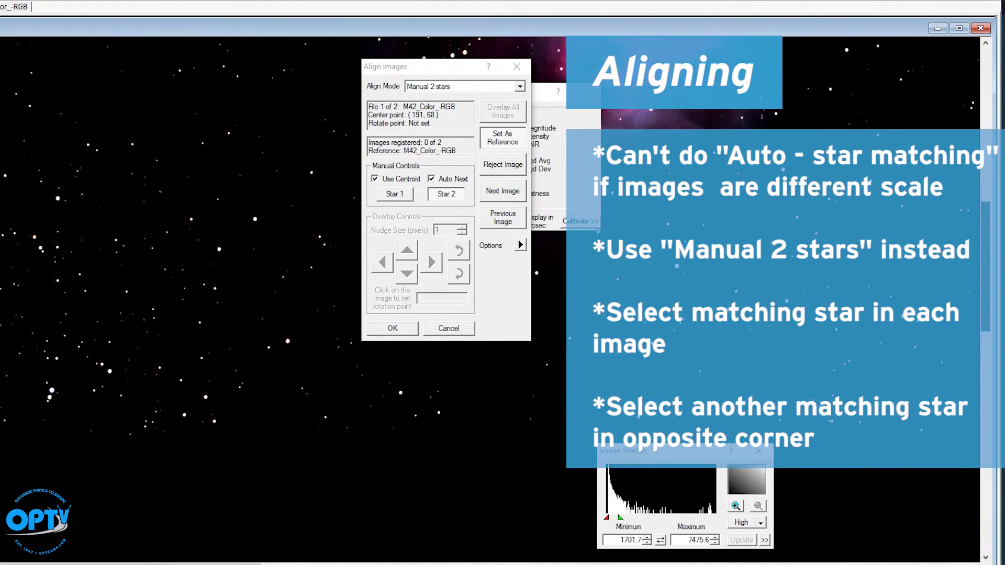
left_click_drag(123, 564, 388, 564)
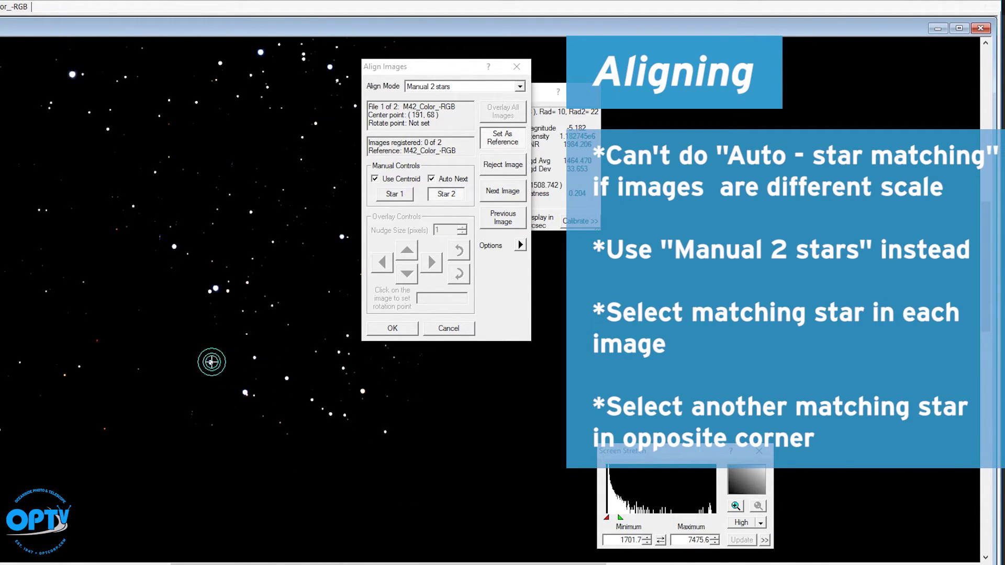
left_click(211, 362)
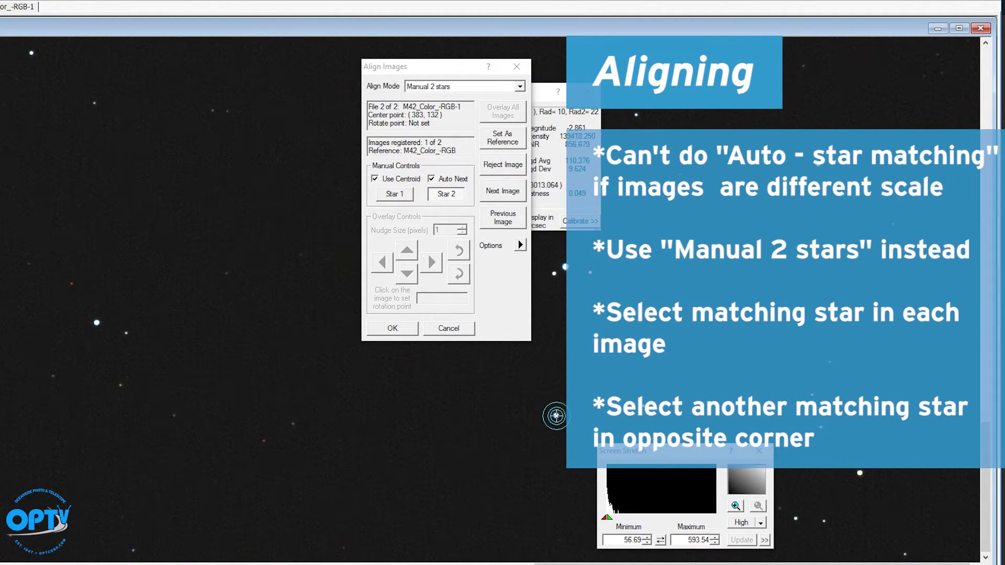
left_click(556, 416)
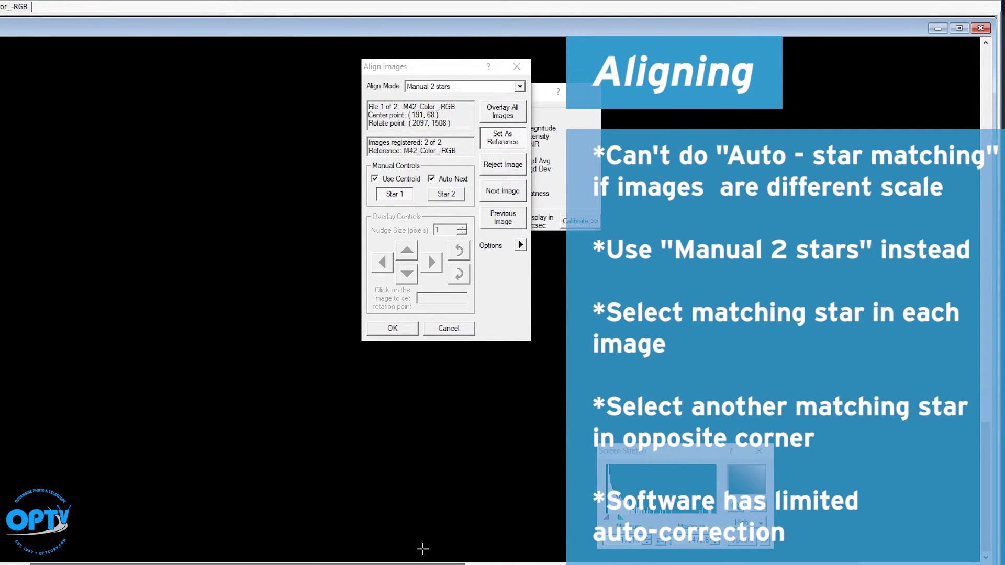
left_click_drag(983, 427, 984, 160)
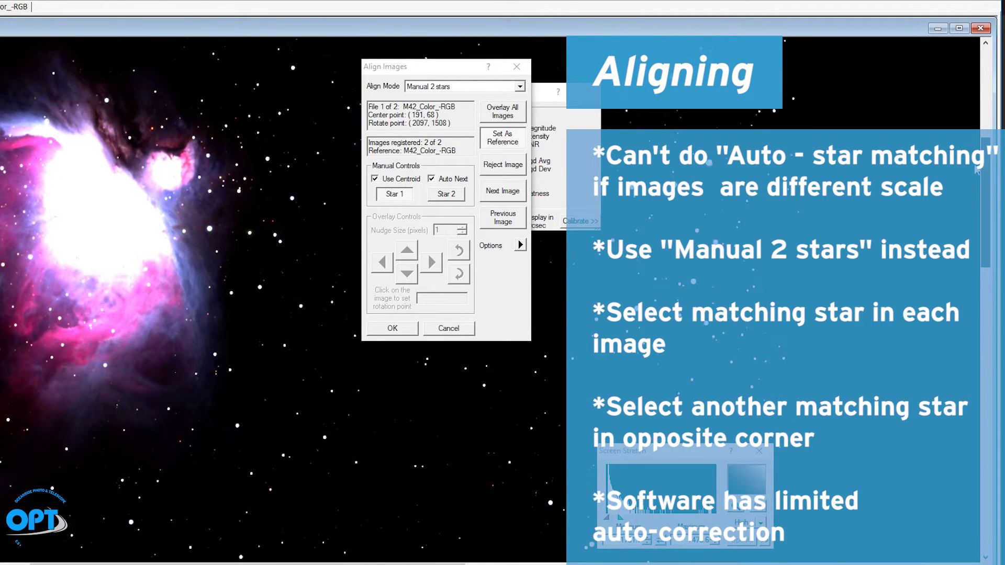
left_click(394, 328)
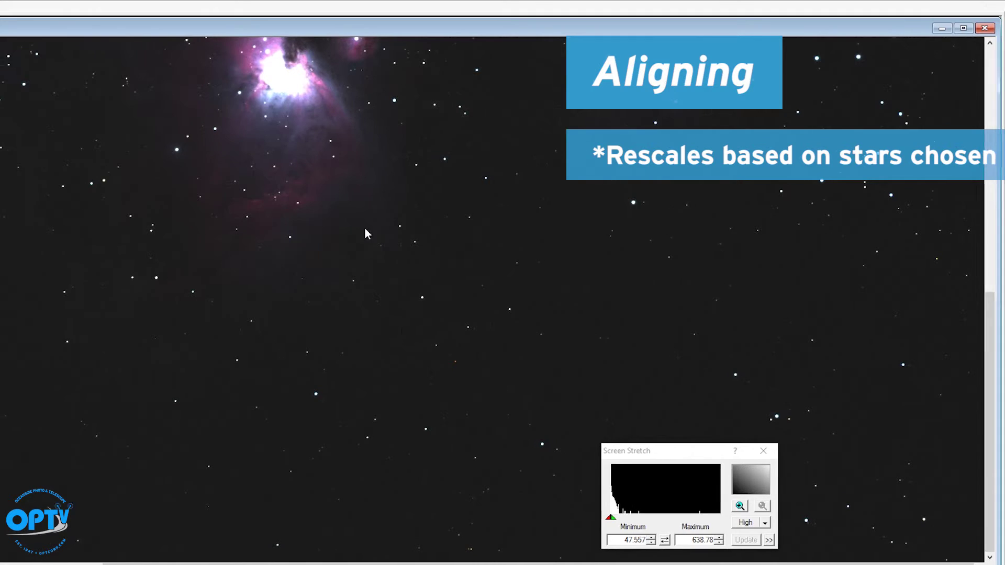
Step: Compare the aligned M42_Color_-RGB and M42_Color_-RGB-1 over the same upper-left star field, with the Screen Stretch window moved clear of it
left_click(35, 14)
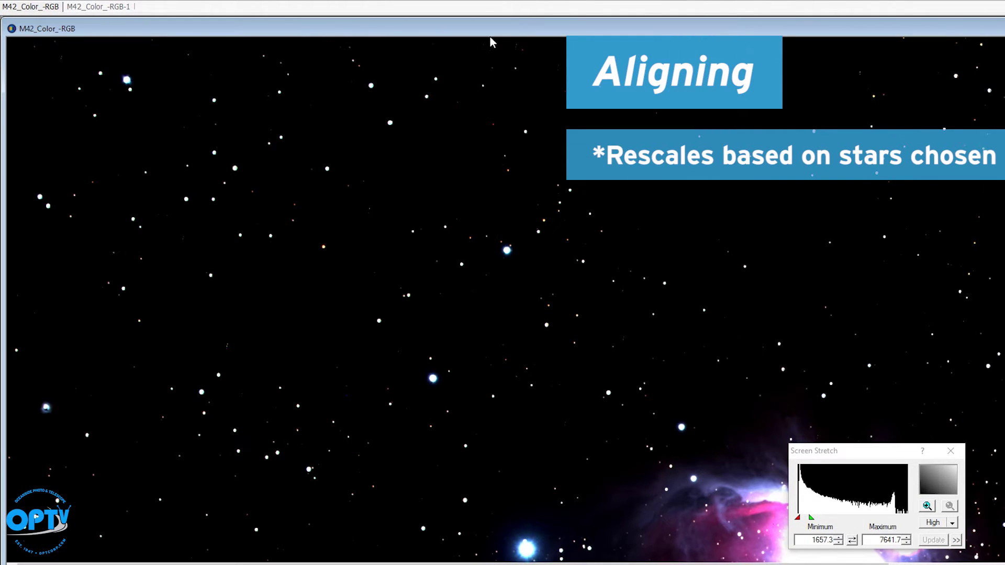
left_click(108, 7)
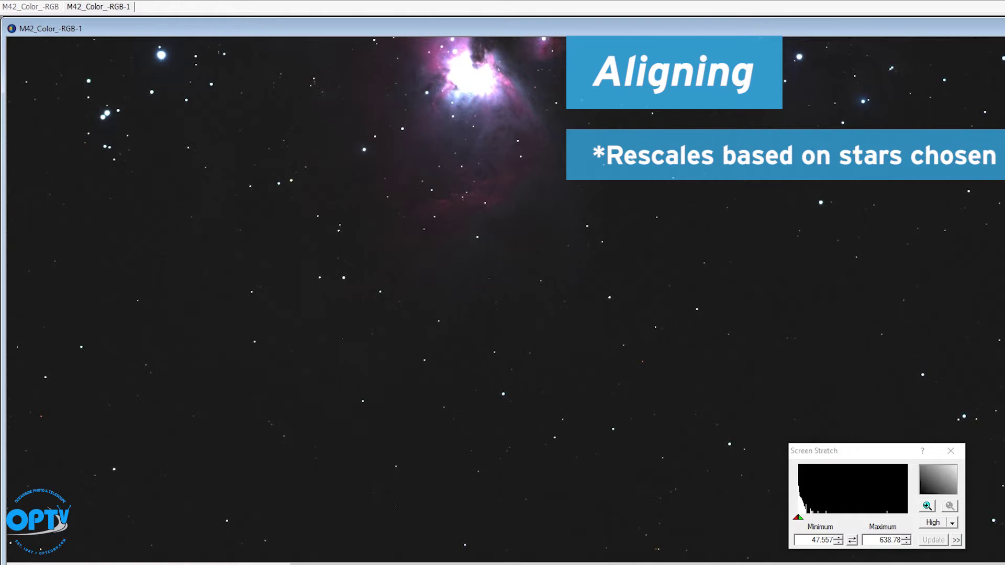
scroll(971, 108, "up", 8)
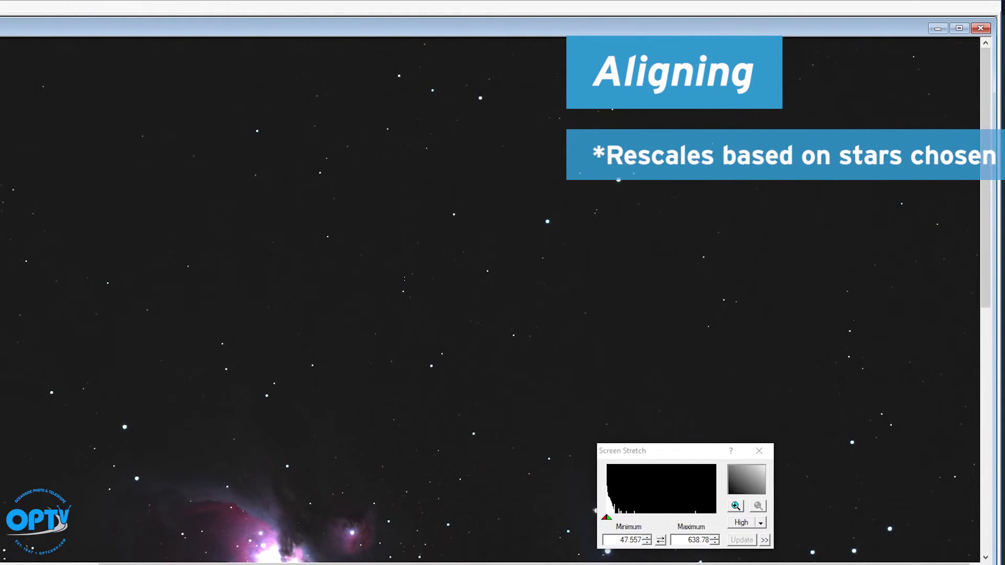
scroll(492, 298, "left", 10)
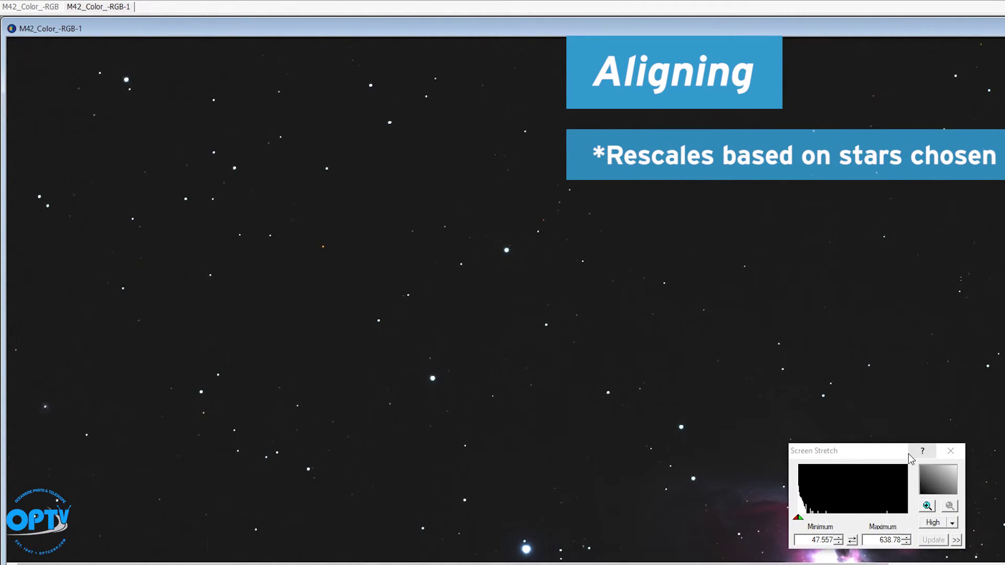
left_click_drag(910, 459, 998, 180)
left_click(24, 9)
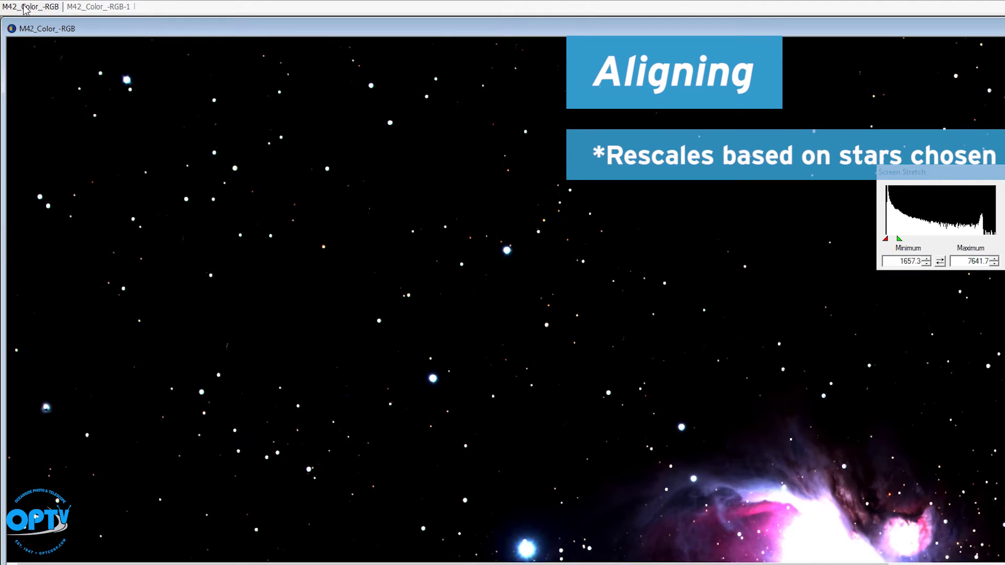
left_click(122, 7)
left_click(31, 7)
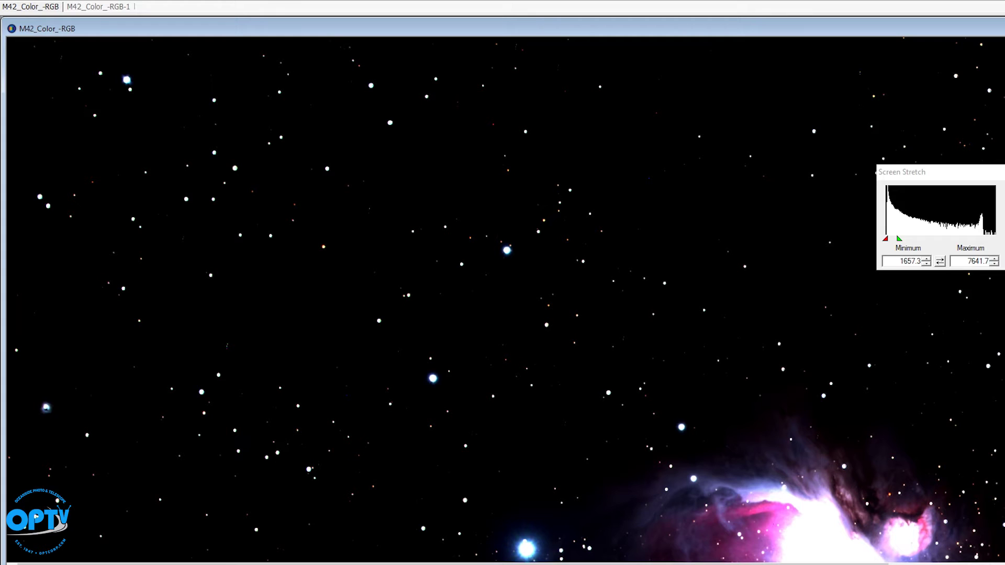
left_click(96, 7)
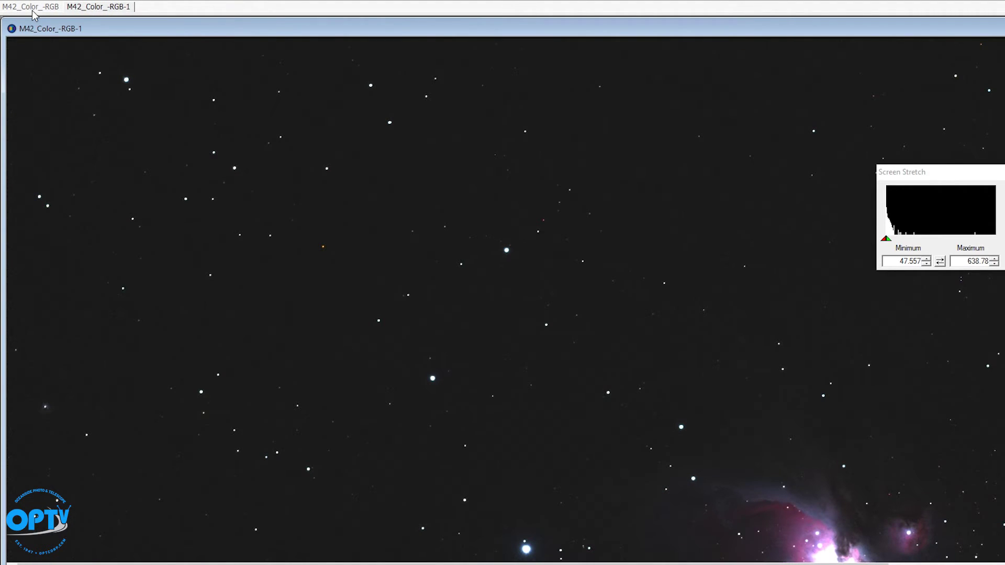
Step: Raise the Screen Stretch maximum in M42_Color_-RGB-1 and M42_Color_-RGB to compare the nebula core in both stacks, using 73090 for M42_Color_-RGB
left_click_drag(986, 126, 986, 266)
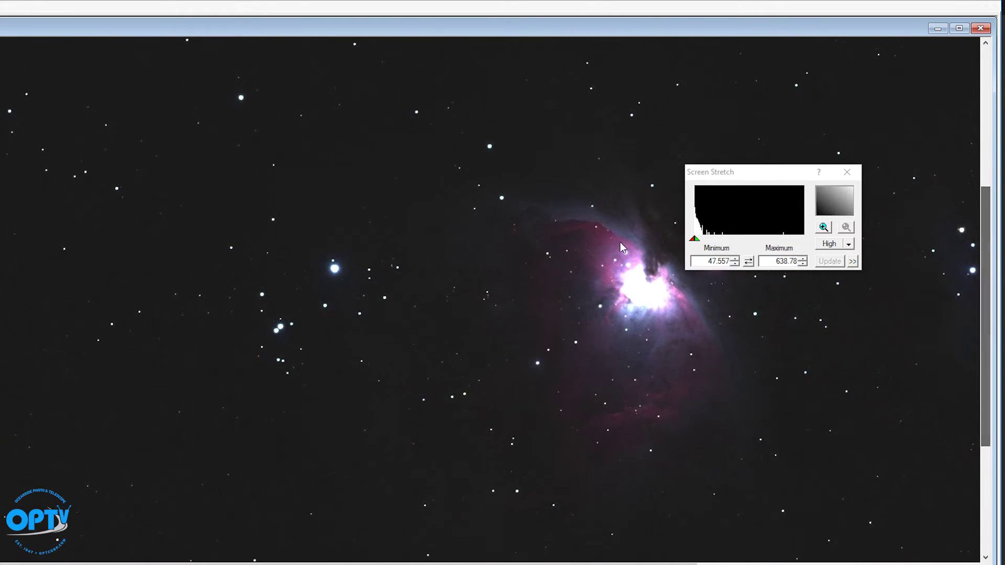
mouse_move(697, 241)
left_mouse_down()
mouse_move(724, 231)
mouse_move(805, 246)
left_mouse_up()
left_click(689, 239)
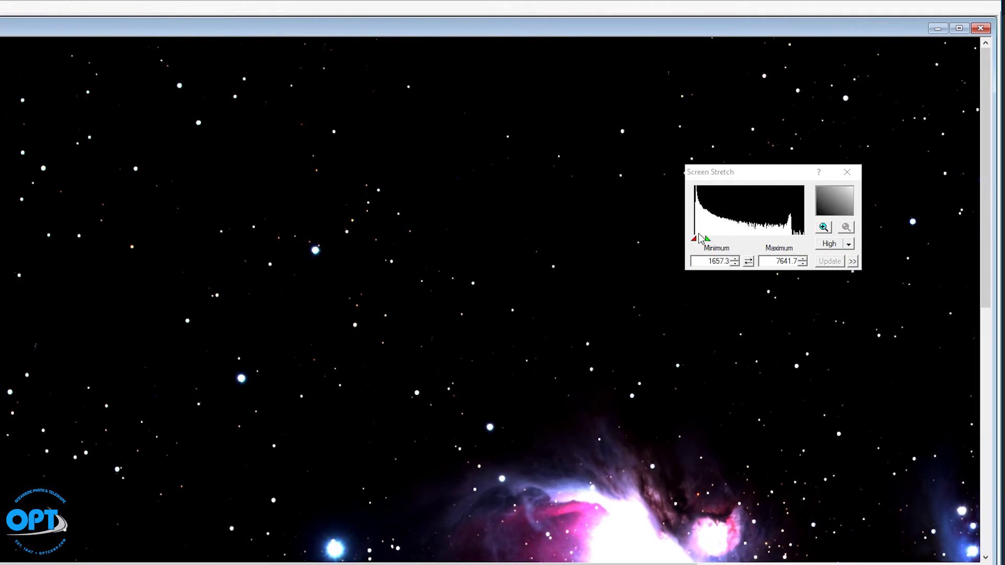
left_click_drag(700, 237, 825, 226)
left_click_drag(984, 204, 1003, 325)
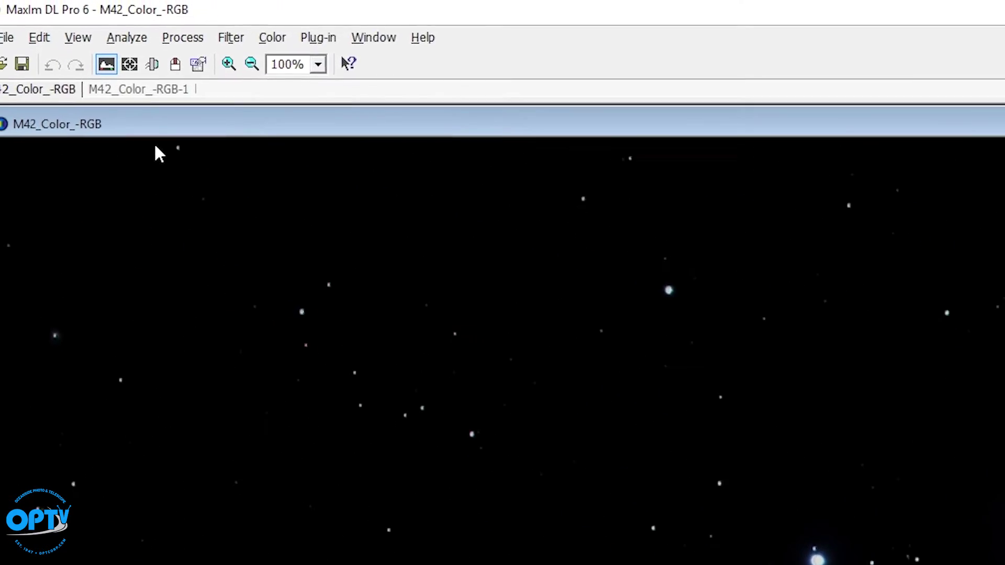
Step: Start a permanent Stretch on M42_Color_-RGB-1 with the Gamma type and a 16-bit output range
left_click(191, 103)
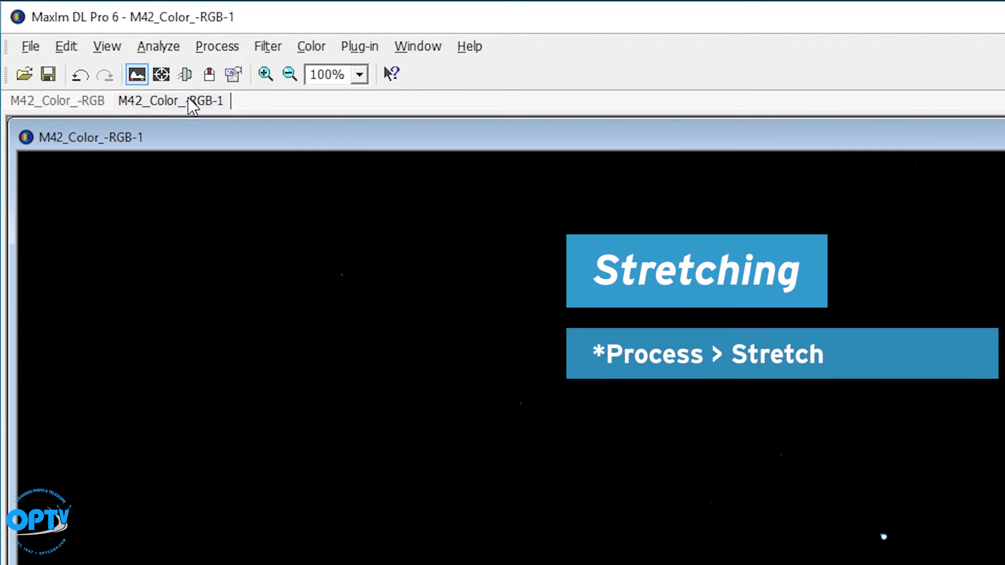
left_click(224, 52)
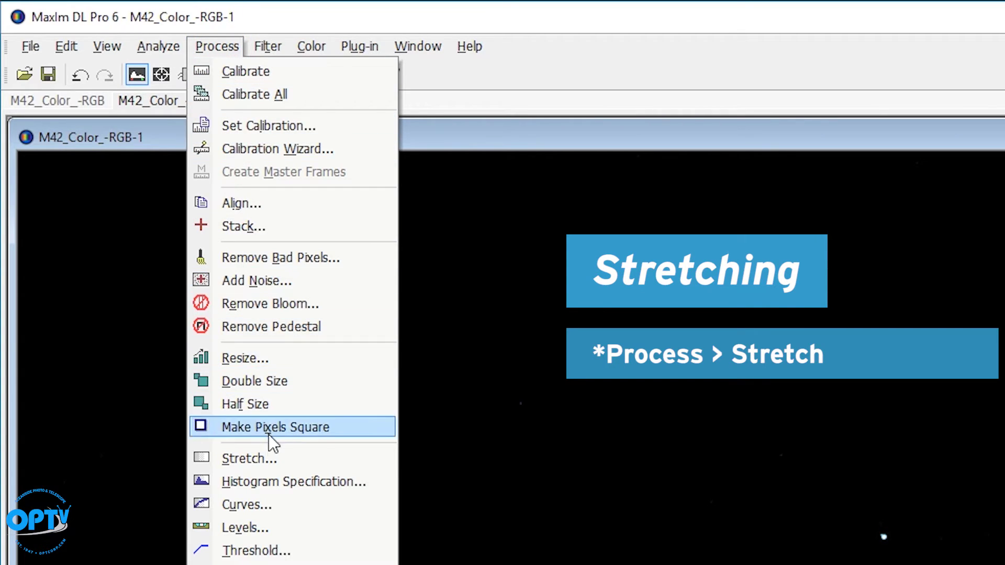
left_click(269, 456)
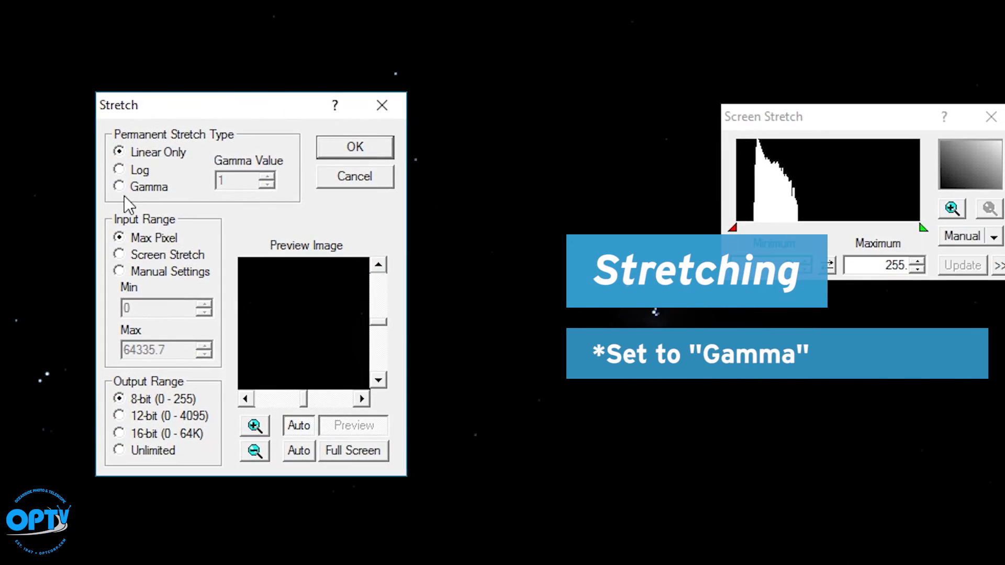
left_click(120, 186)
left_click(119, 433)
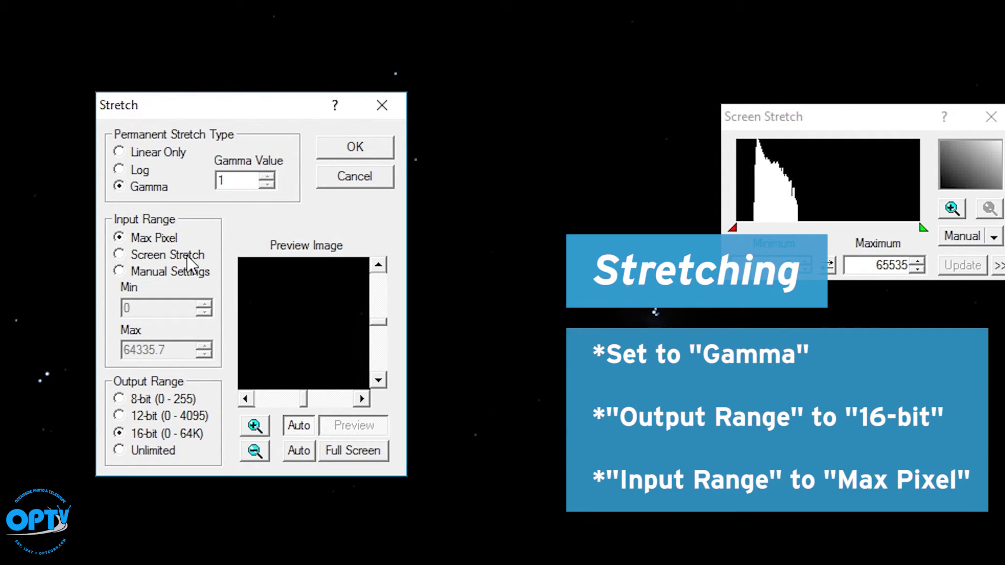
Step: Lower the gamma value to 0.5, apply the stretch to M42_Color_-RGB-1 and check it against the Screen Stretch maximum
left_click(267, 185)
left_click(266, 185)
left_click(266, 185)
left_click(267, 185)
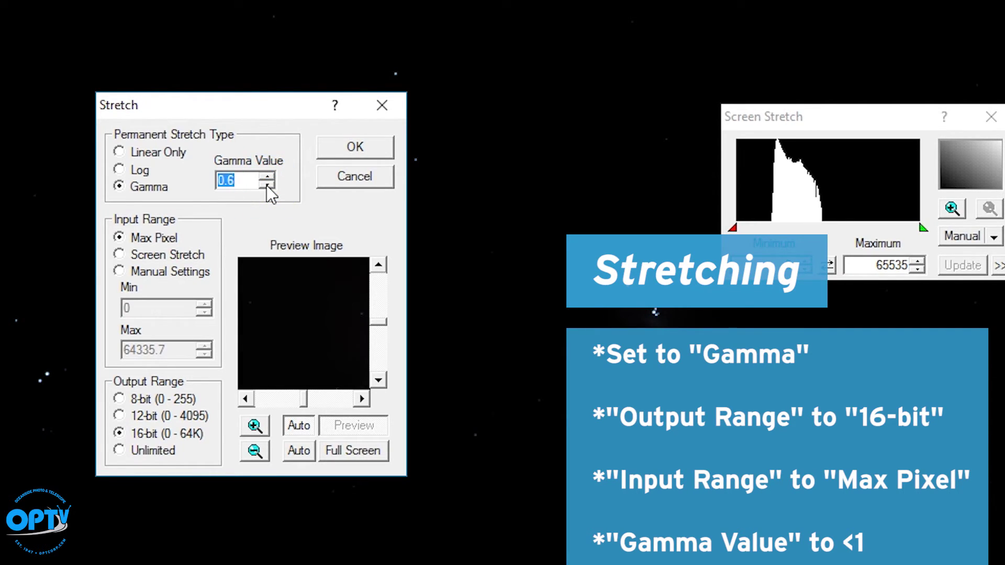
left_click(266, 184)
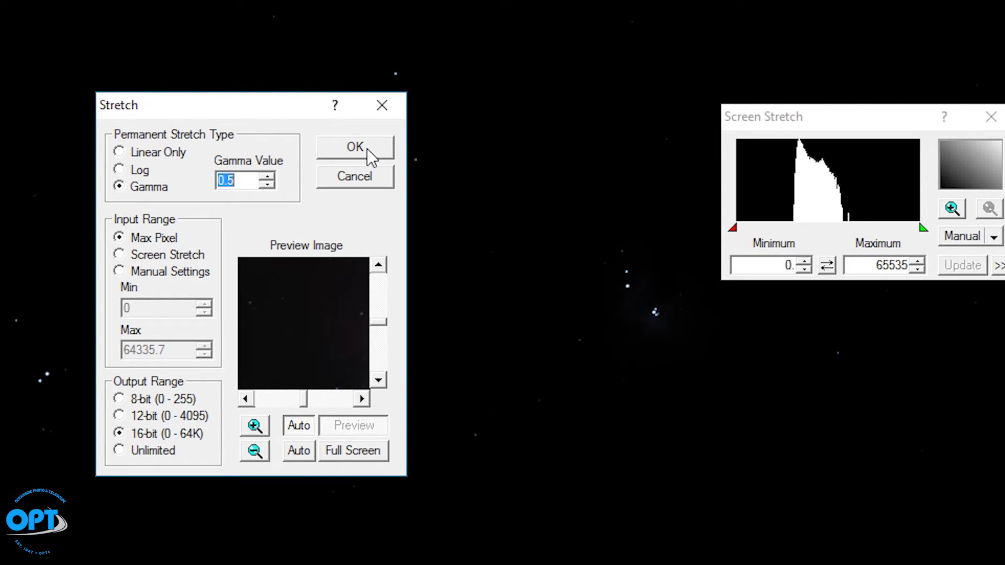
left_click(367, 149)
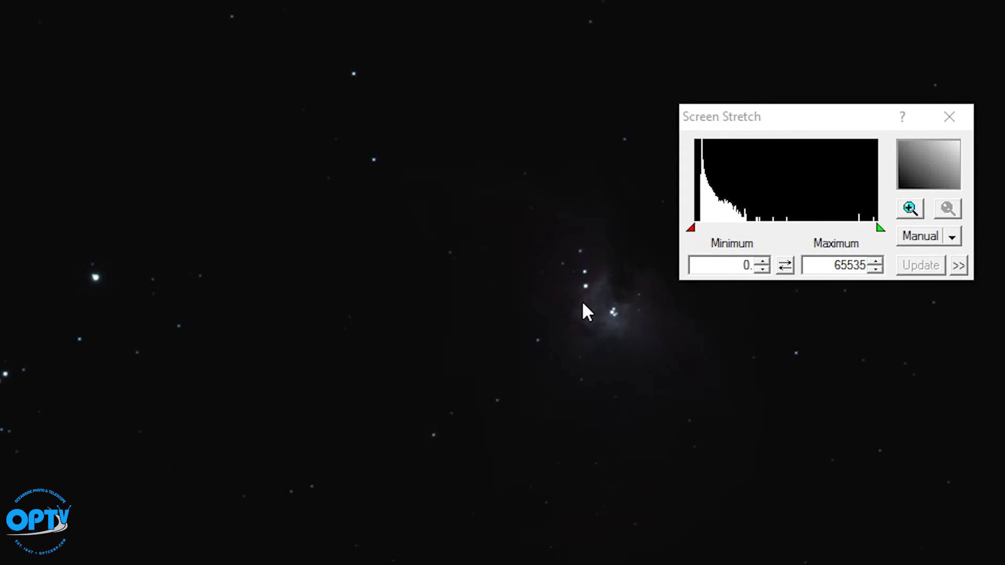
left_click(881, 228)
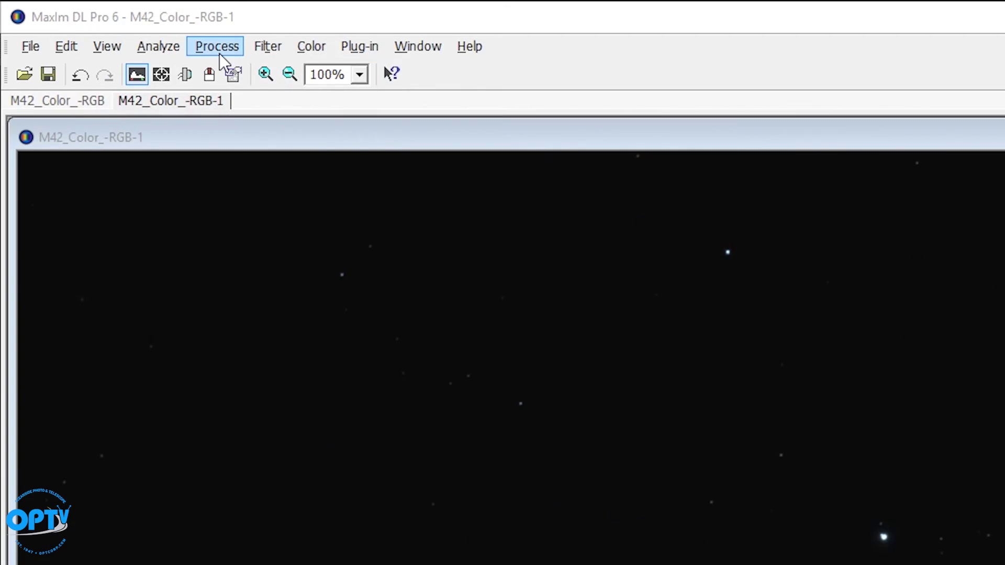
Step: Apply the same gamma stretch to M42_Color_-RGB-1 a second time and adjust the Screen Stretch limits to inspect the nebula
left_click(218, 51)
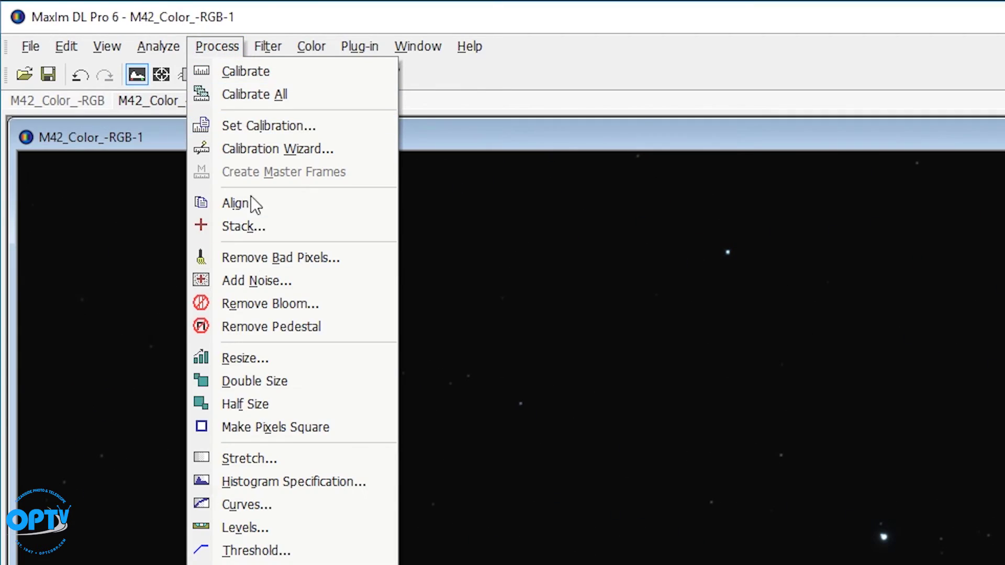
left_click(269, 460)
left_click(375, 150)
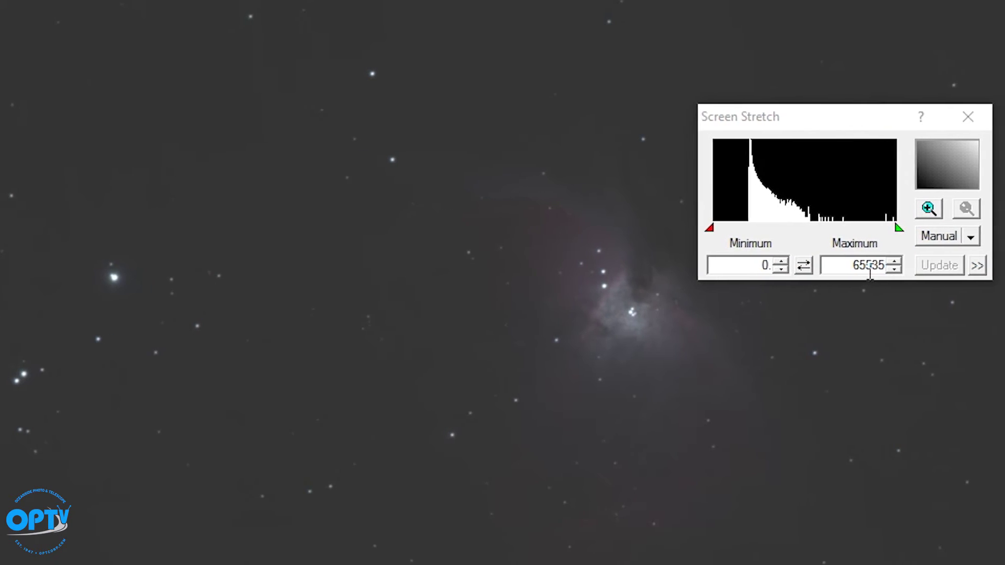
mouse_move(732, 228)
left_mouse_down()
mouse_move(767, 228)
mouse_move(651, 233)
left_mouse_up()
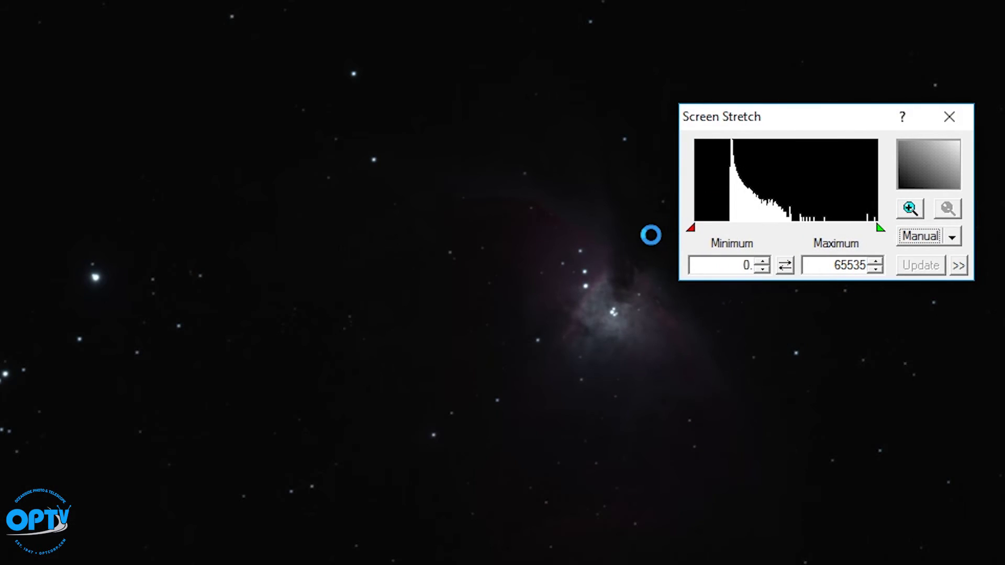
left_click_drag(881, 232, 884, 231)
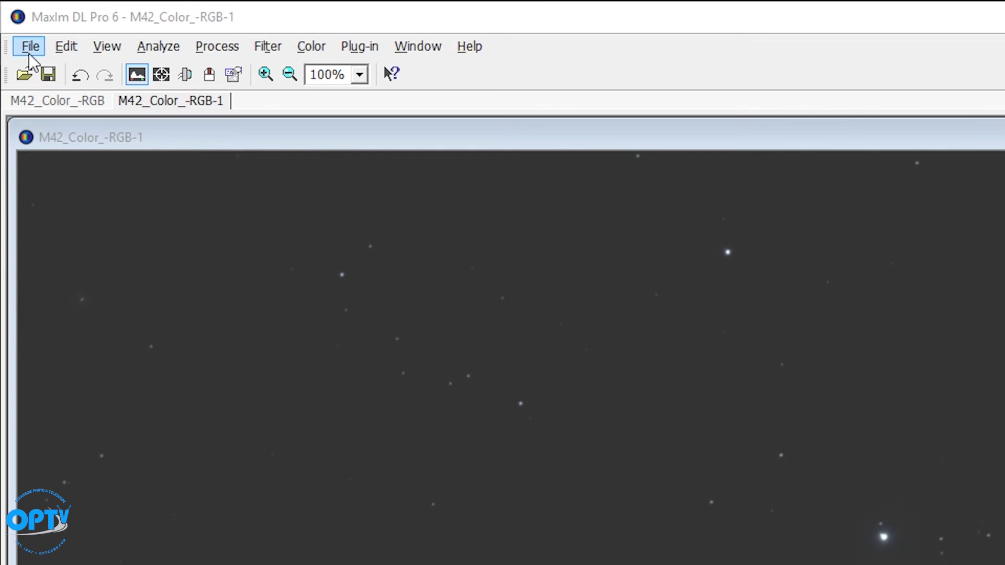
Step: Save the stretched M42_Color_-RGB-1 as an uncompressed 16-bit TIFF in the M42_color_01-29-17 folder
left_click(29, 53)
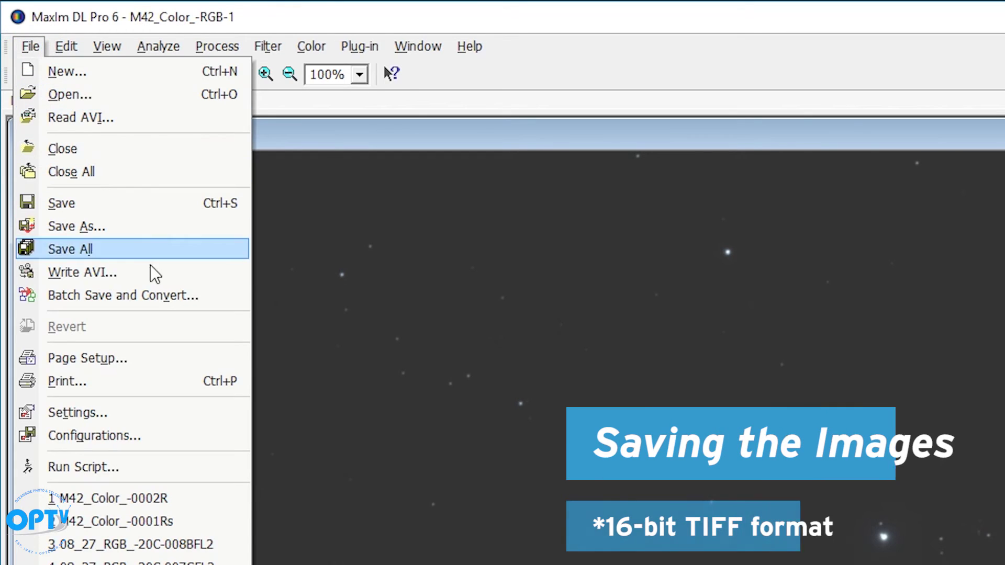
left_click(107, 234)
left_click(413, 362)
left_click(131, 442)
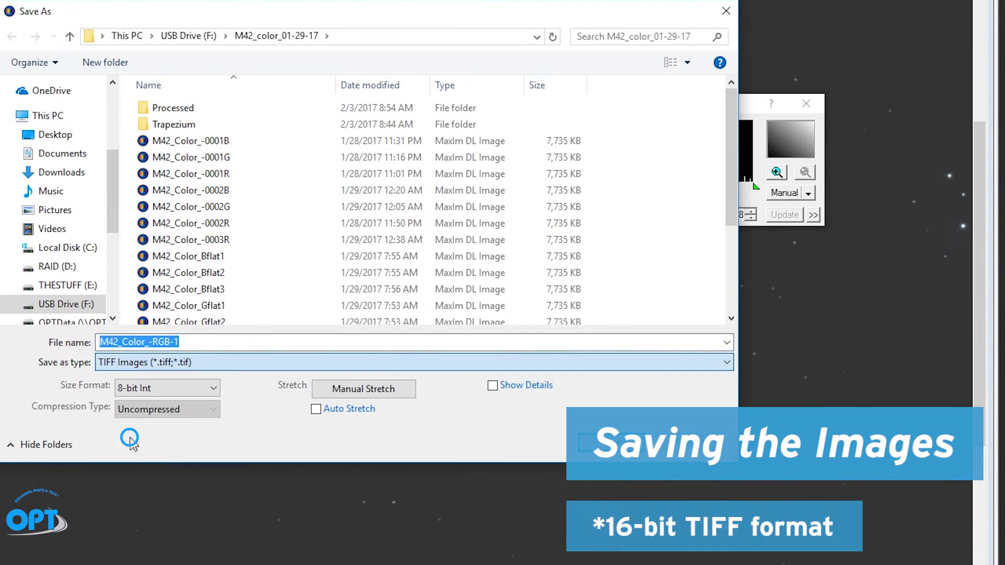
left_click(212, 387)
left_click(137, 416)
left_click(607, 443)
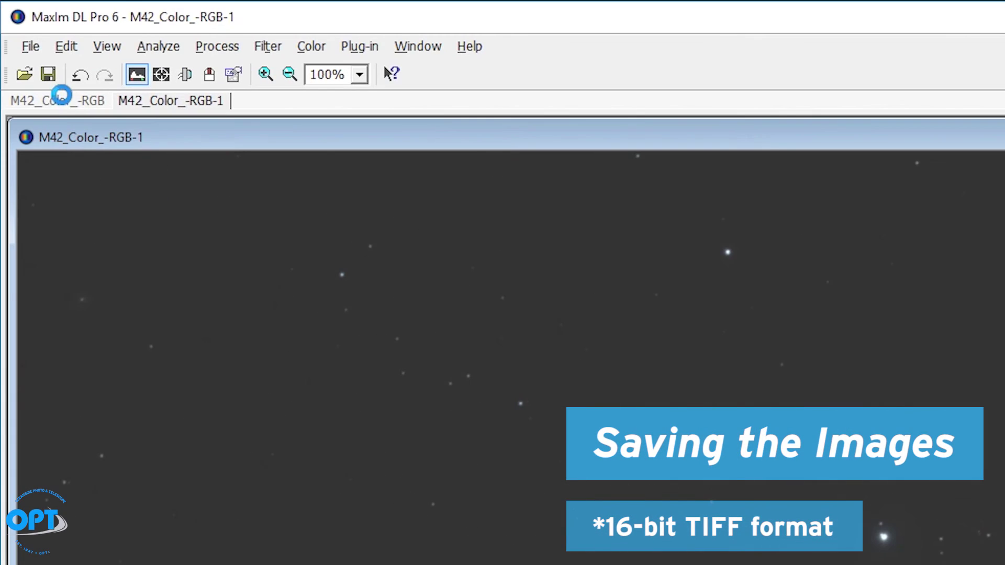
Step: Switch to M42_Color_-RGB and save it as a 16-bit TIFF in the M42_color_01-29-17 folder
left_click(61, 99)
left_click(30, 46)
left_click(96, 230)
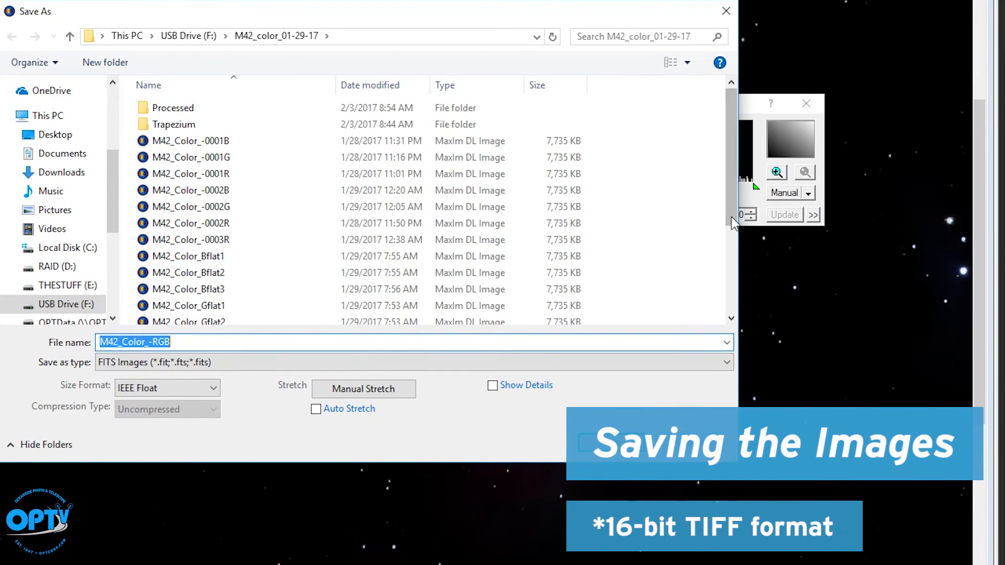
scroll(731, 217, "down", 3)
left_click(149, 366)
left_click(134, 433)
left_click(199, 387)
left_click(197, 414)
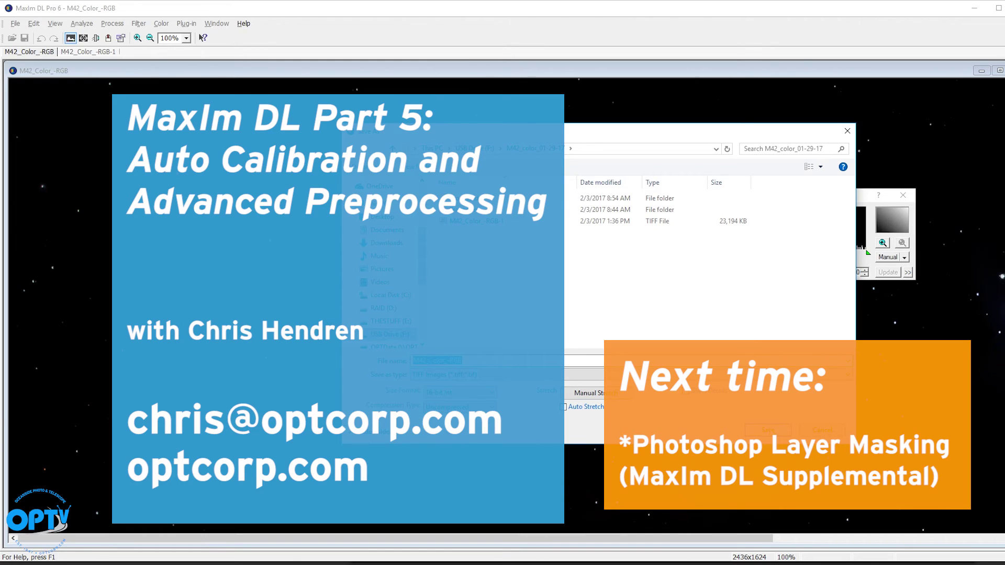
key("Return")
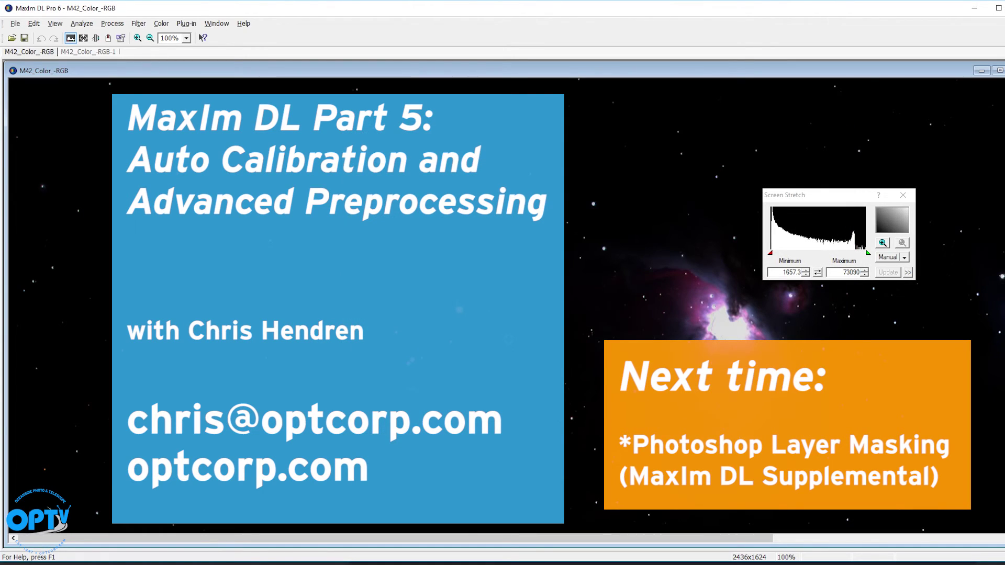